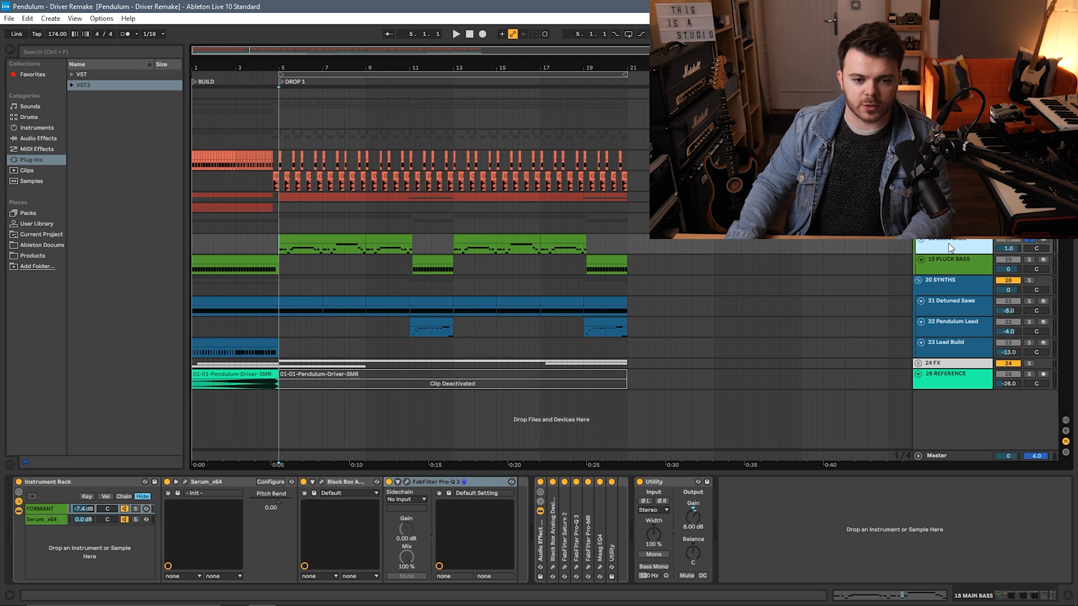
# Play the drop, then compare the FORMANT and Serum_x64 chains in the main bass's Instrument Rack
pyautogui.press('space')
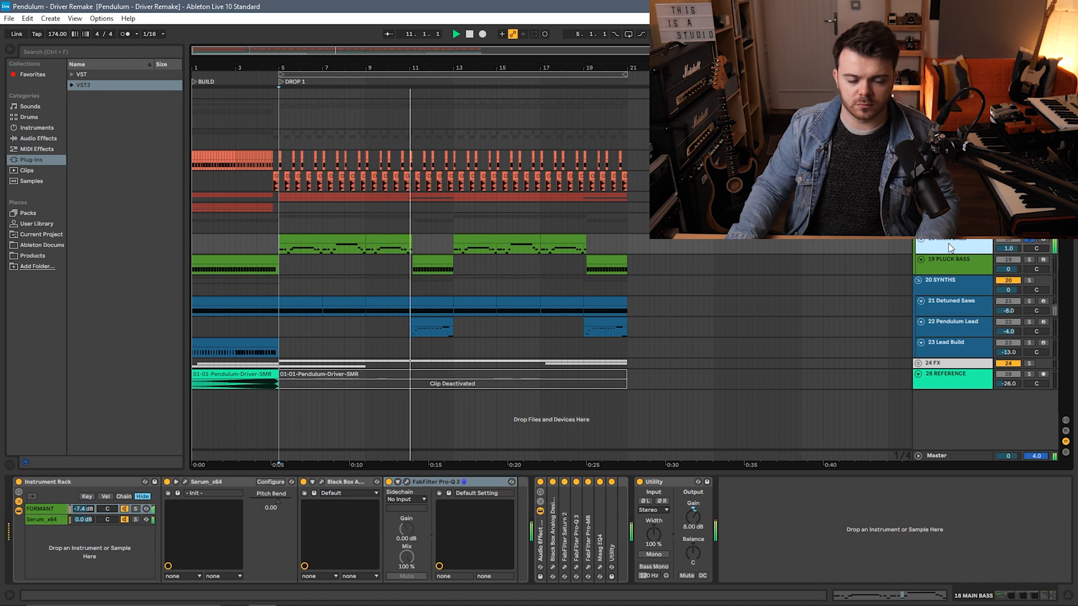
pyautogui.press('space')
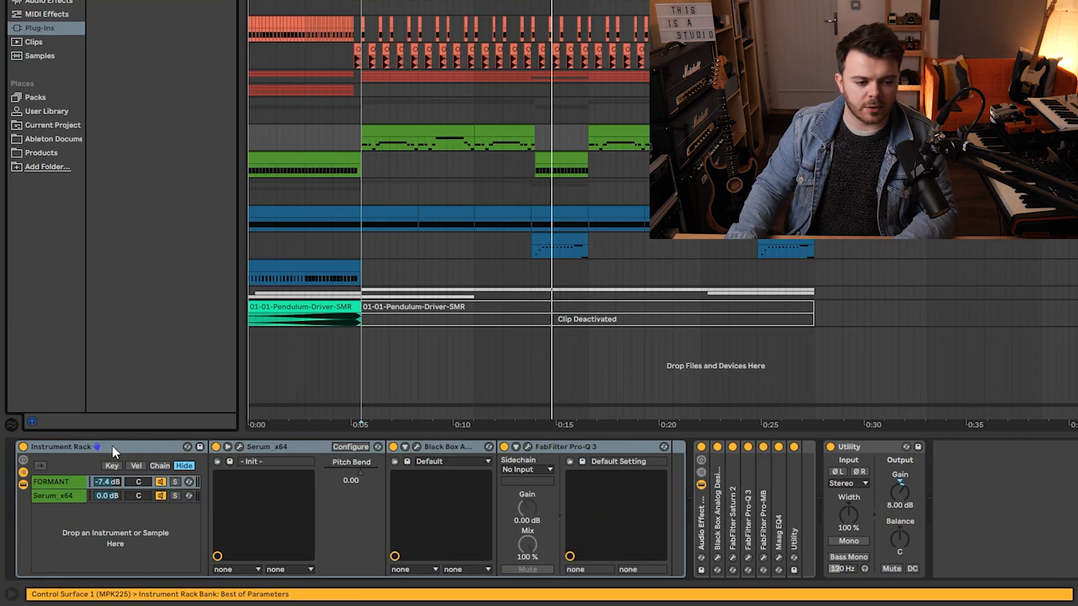
pyautogui.click(88, 481)
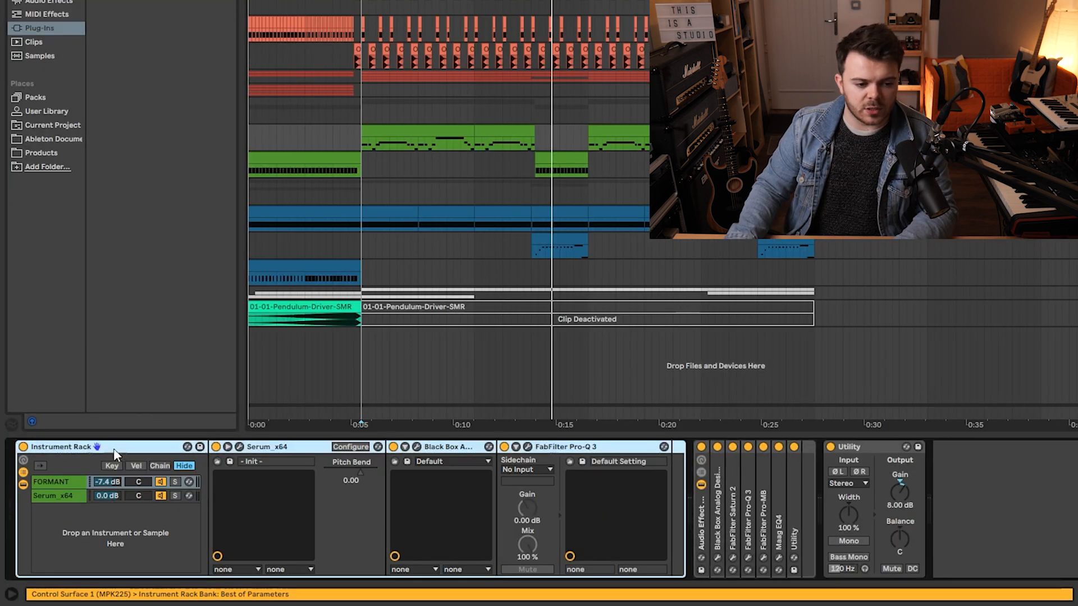
pyautogui.click(48, 484)
pyautogui.click(53, 495)
pyautogui.click(55, 482)
pyautogui.click(56, 495)
pyautogui.click(58, 483)
# Bypass the Audio Effect Rack that follows the main bass's Instrument Rack
pyautogui.click(365, 557)
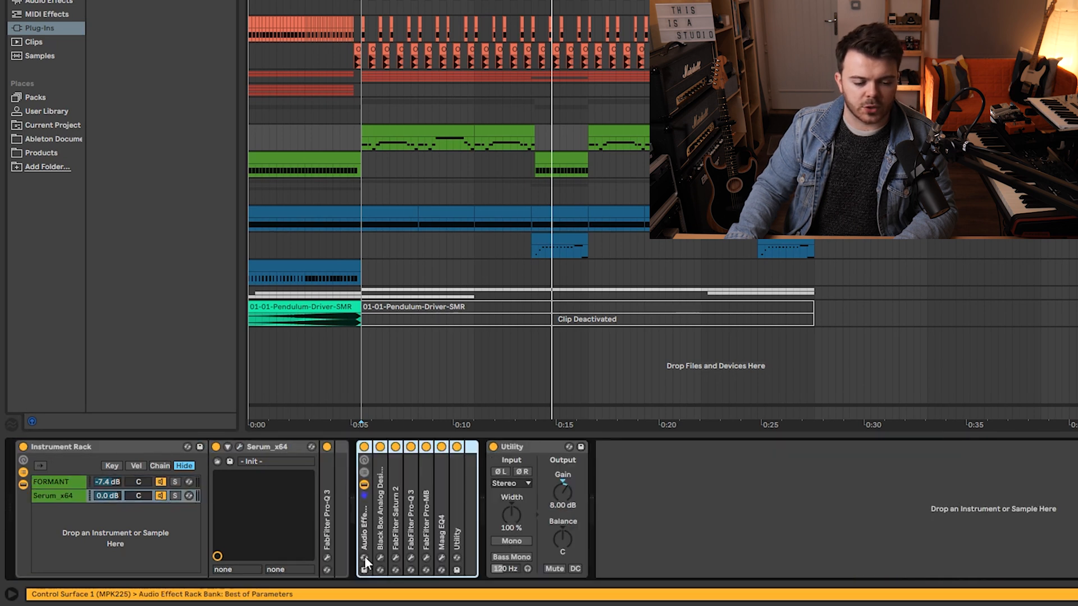
pyautogui.click(364, 472)
pyautogui.click(364, 473)
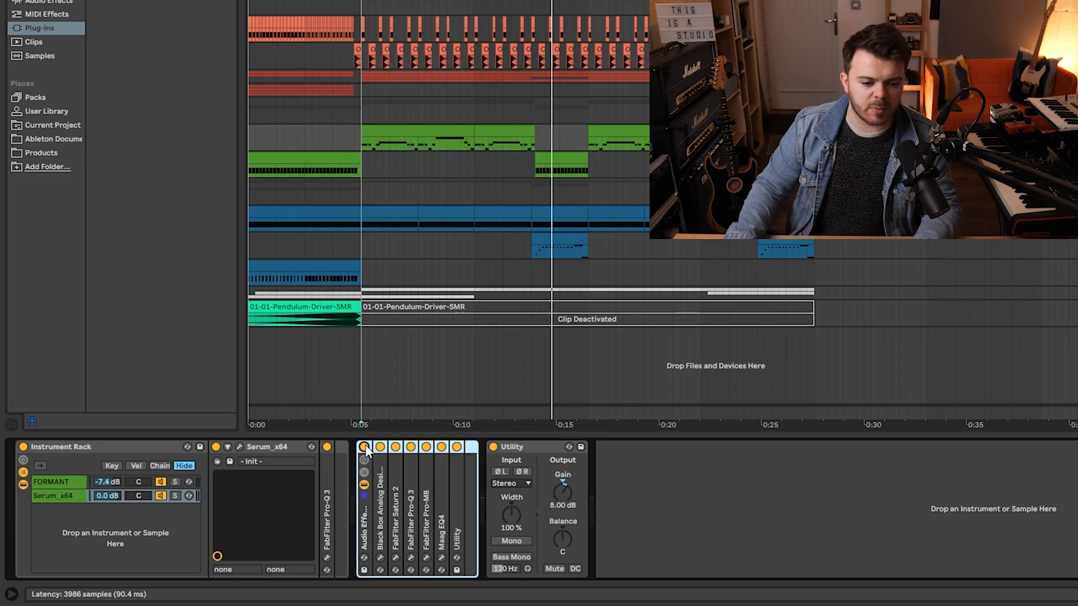
pyautogui.click(364, 447)
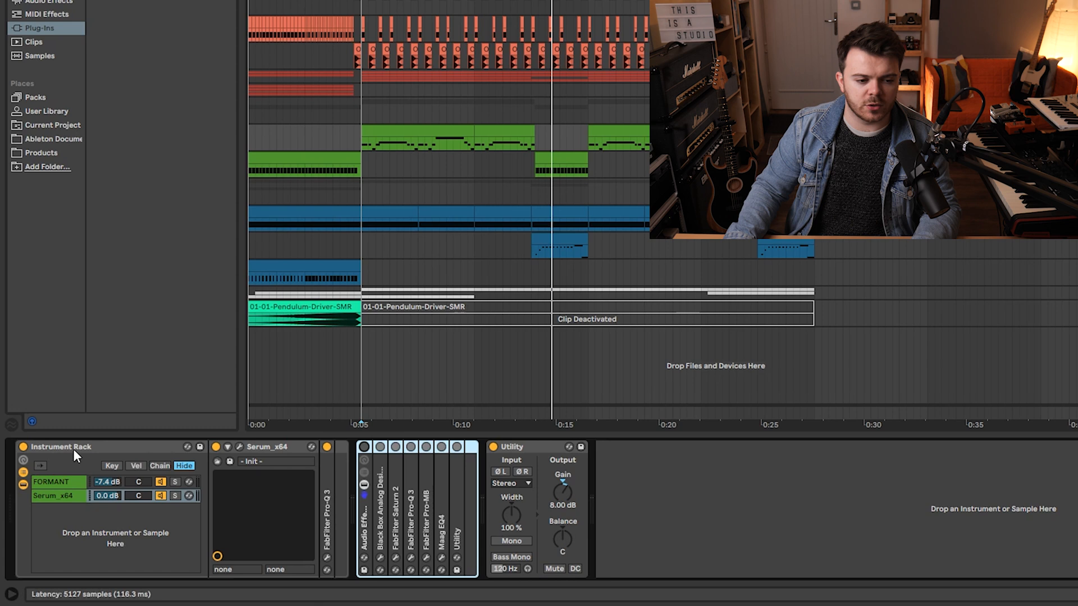
# Open the Serum synth of the FORMANT chain and play back the bass without the rack processing
pyautogui.click(77, 484)
pyautogui.click(71, 496)
pyautogui.click(69, 483)
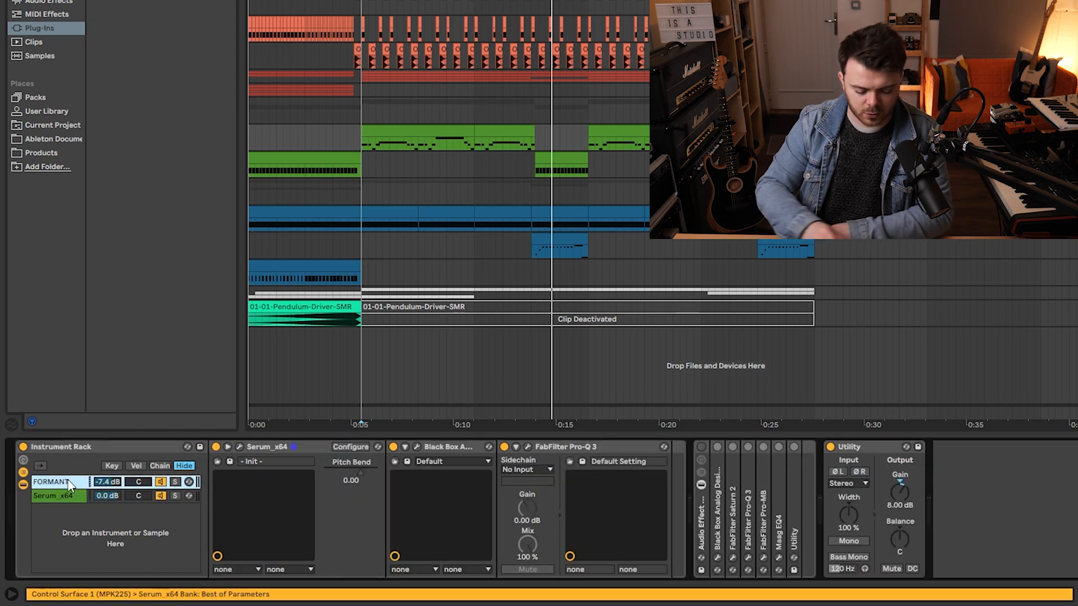
pyautogui.press('space')
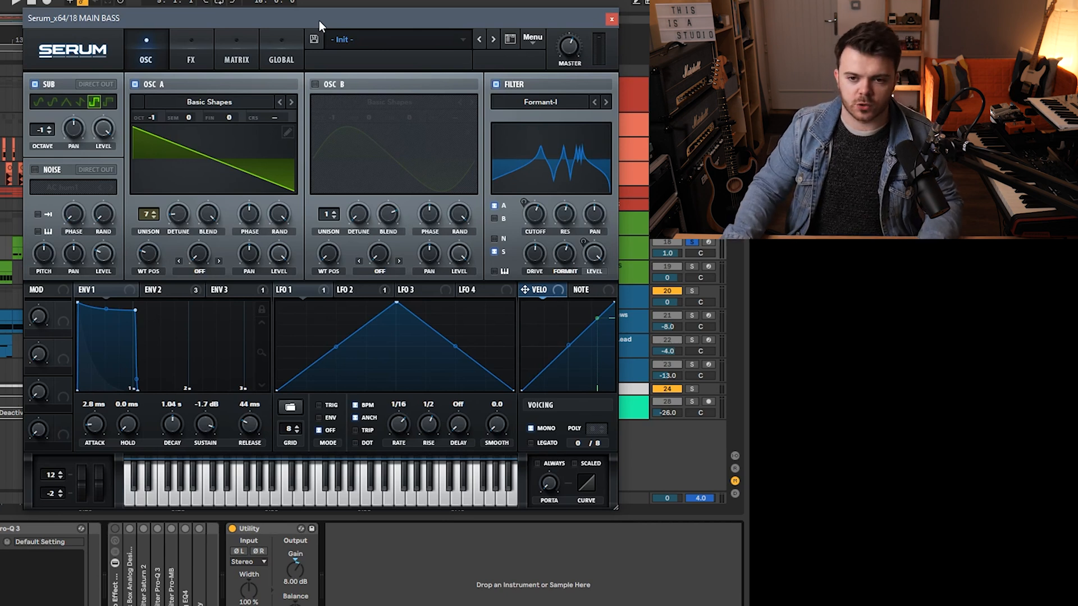
pyautogui.press('space')
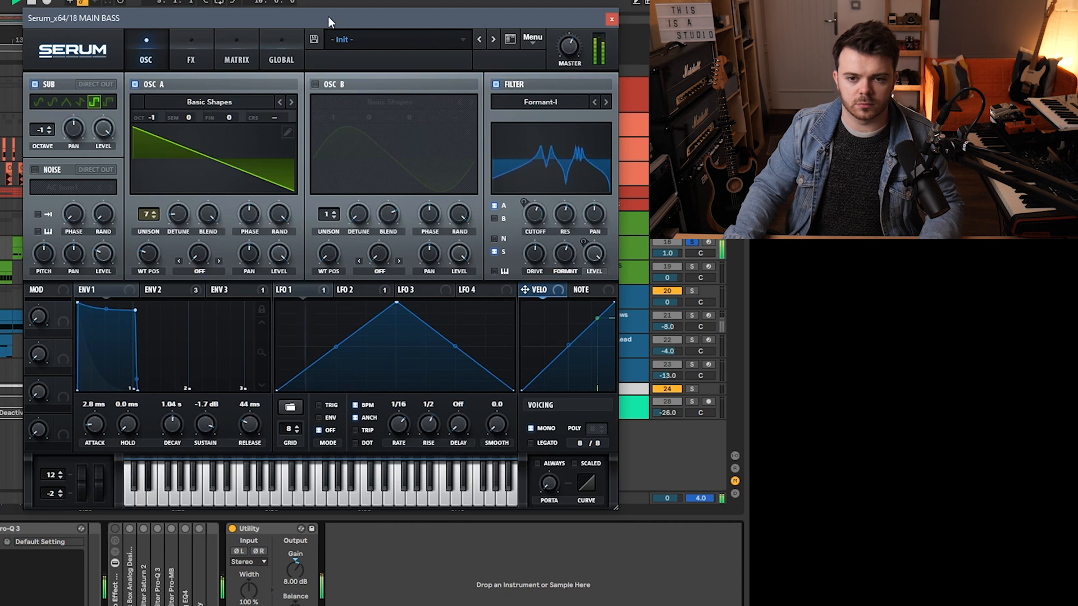
pyautogui.moveTo(330, 15); pyautogui.dragTo(328, 14)
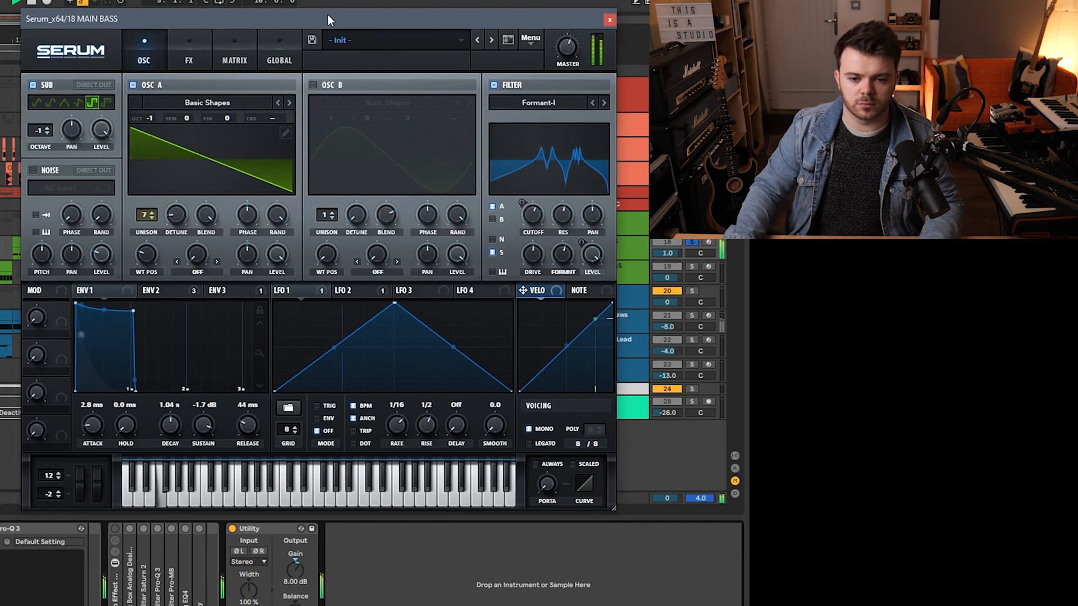
# Switch off Serum's Phaser, Distortion, Hyper/Dimension, Flanger and Compressor effects
pyautogui.click(188, 53)
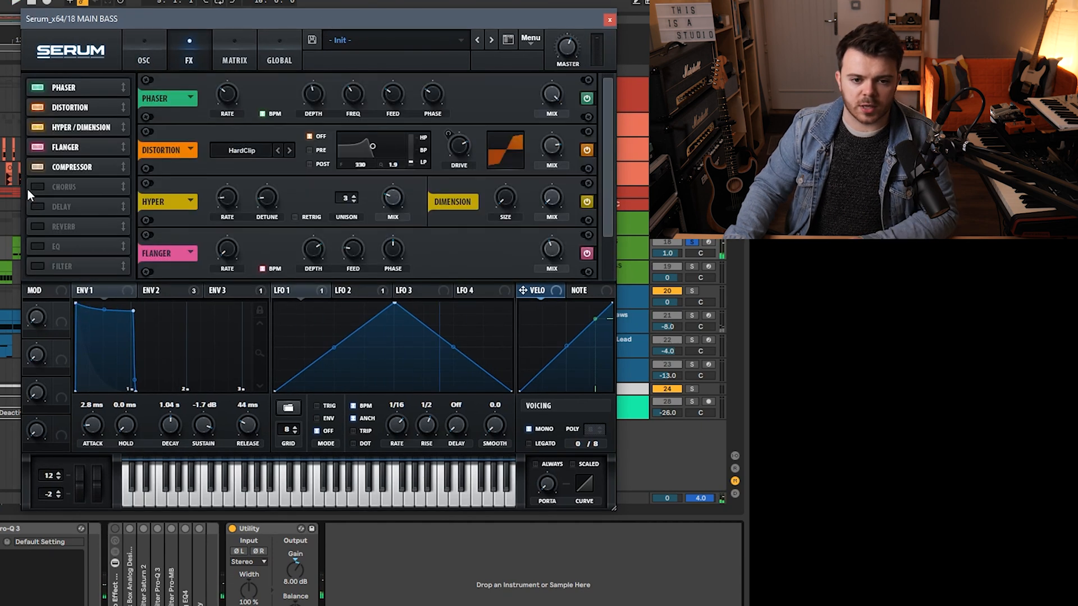
pyautogui.click(38, 147)
pyautogui.click(38, 127)
pyautogui.click(37, 107)
pyautogui.click(37, 88)
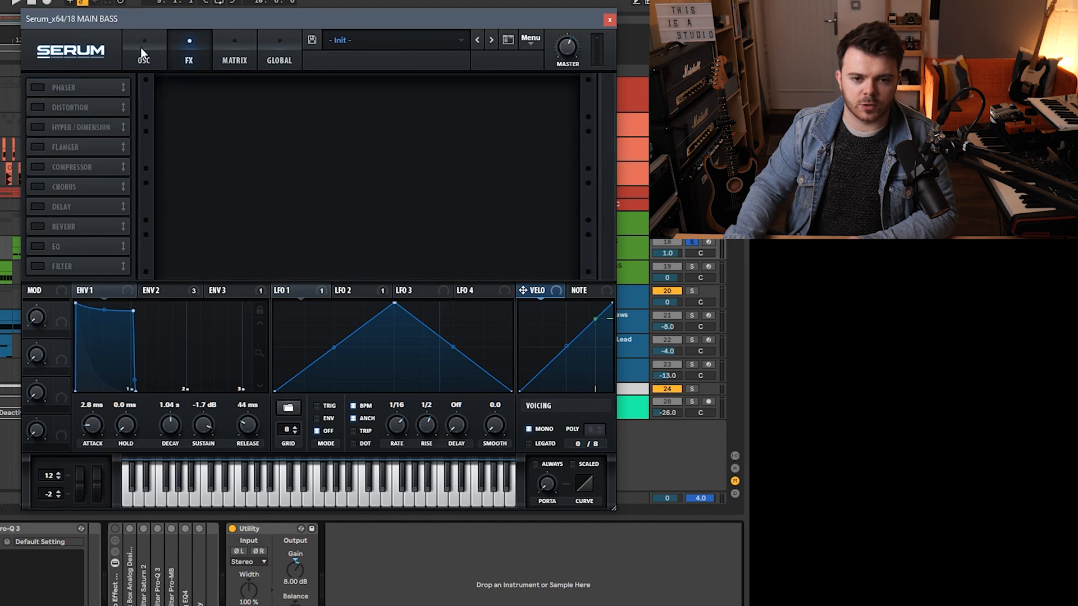
# Switch off the sub, Osc A and filter, then re-enable them one after another while auditioning the bass
pyautogui.click(145, 55)
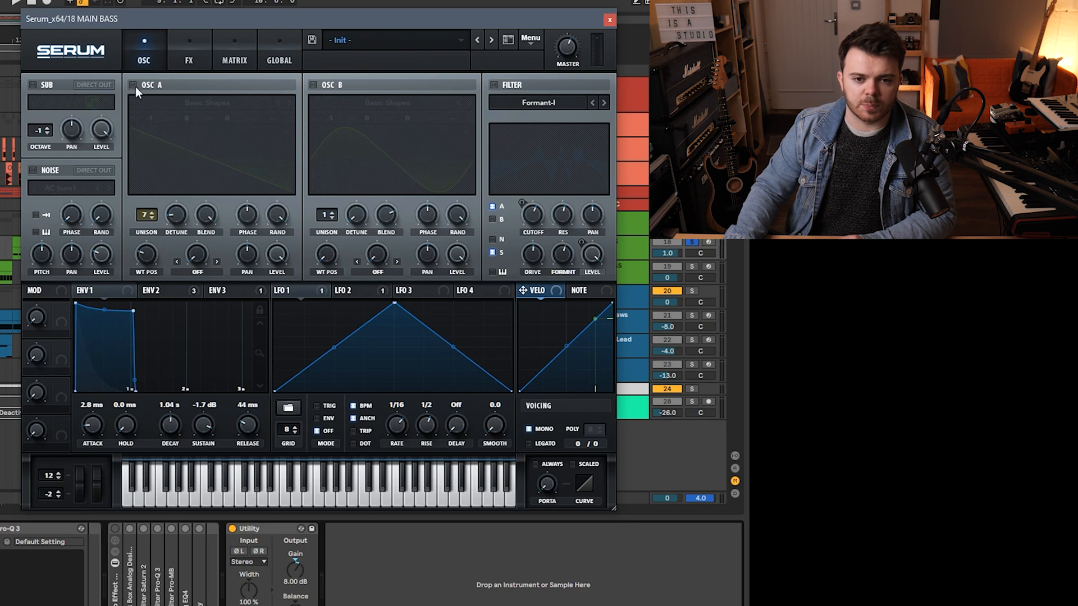
pyautogui.click(133, 84)
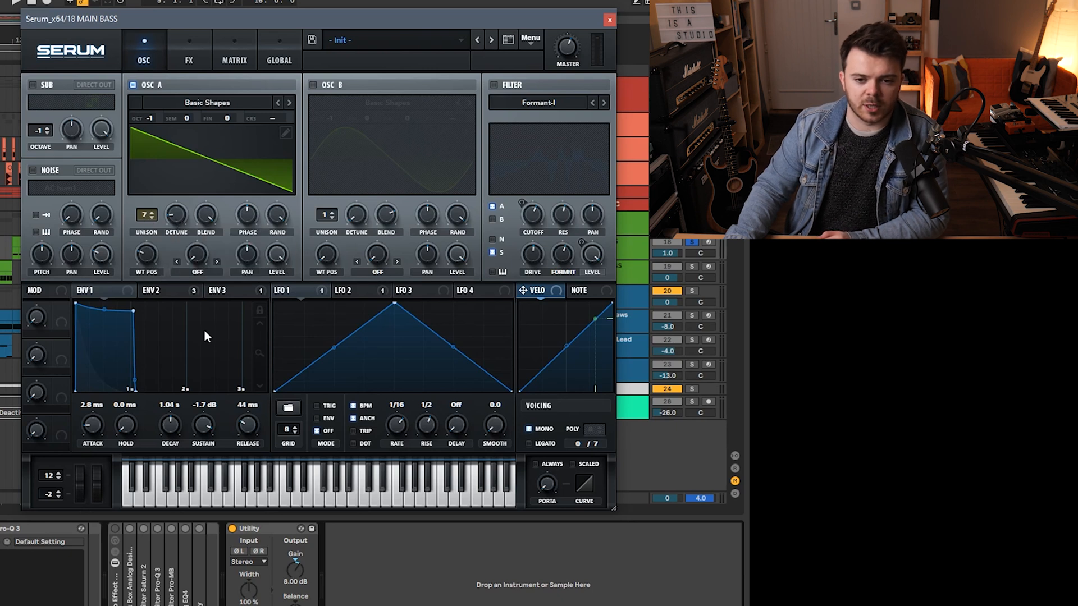
pyautogui.click(32, 85)
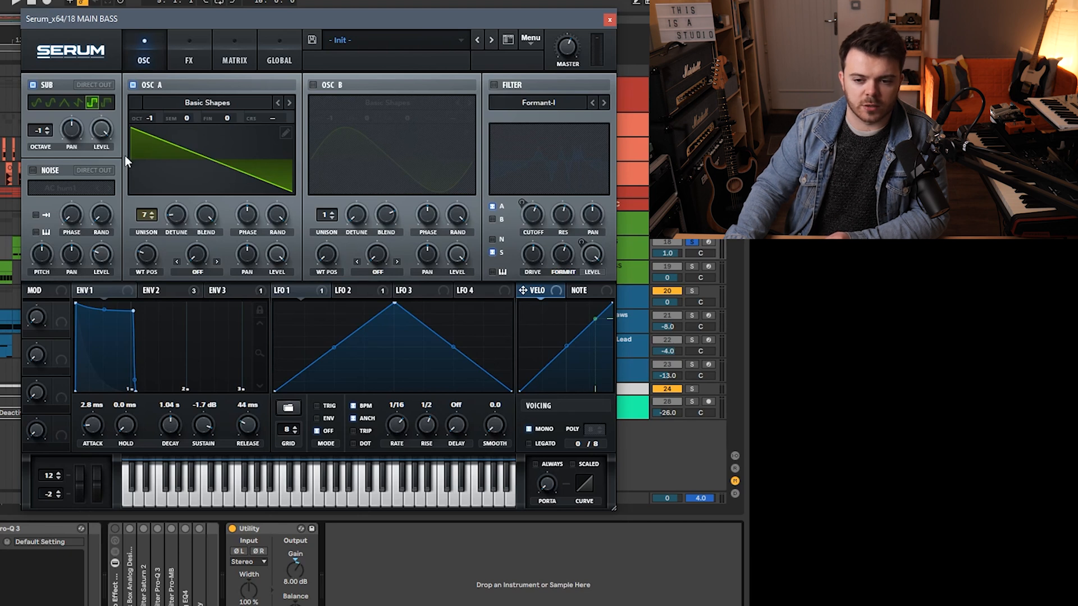
pyautogui.moveTo(196, 16); pyautogui.dragTo(205, 20)
pyautogui.press('space')
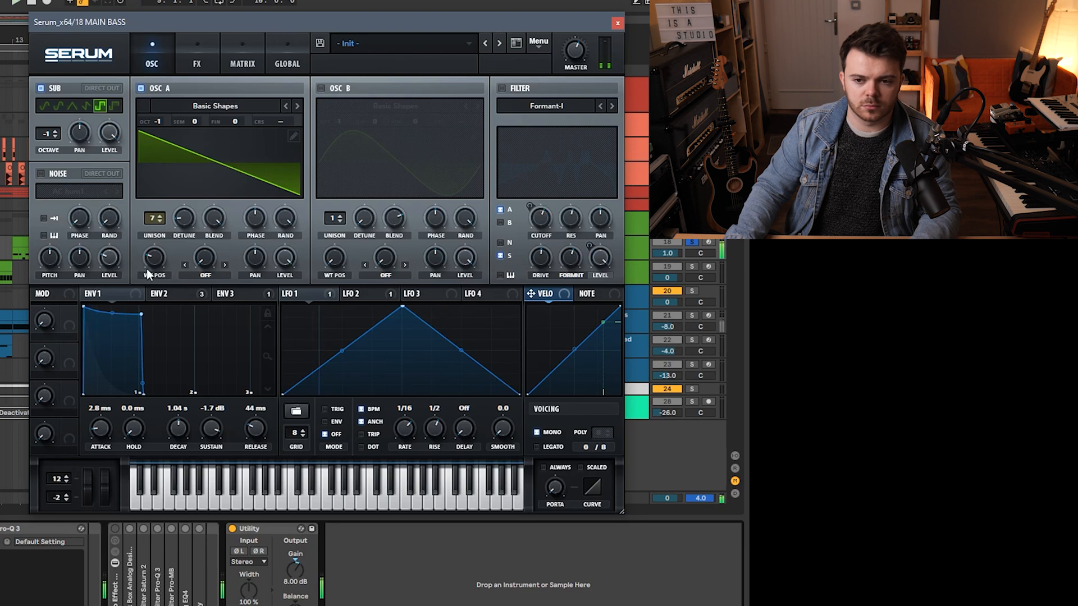
pyautogui.click(502, 89)
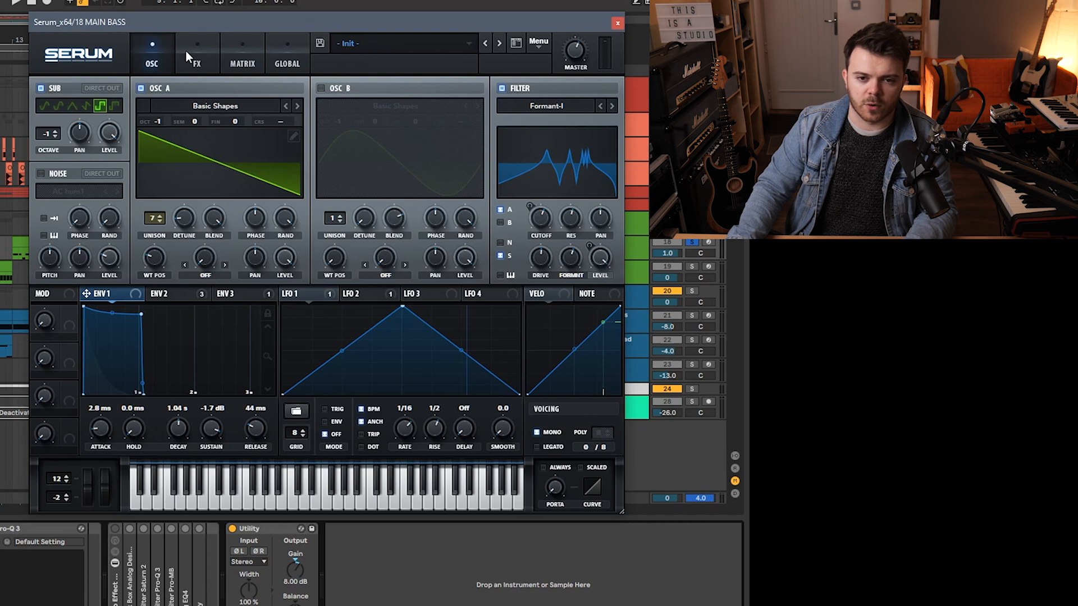
# Examine LFO 1 and its modulation of the Formant-I filter's level while playing the bass
pyautogui.click(199, 56)
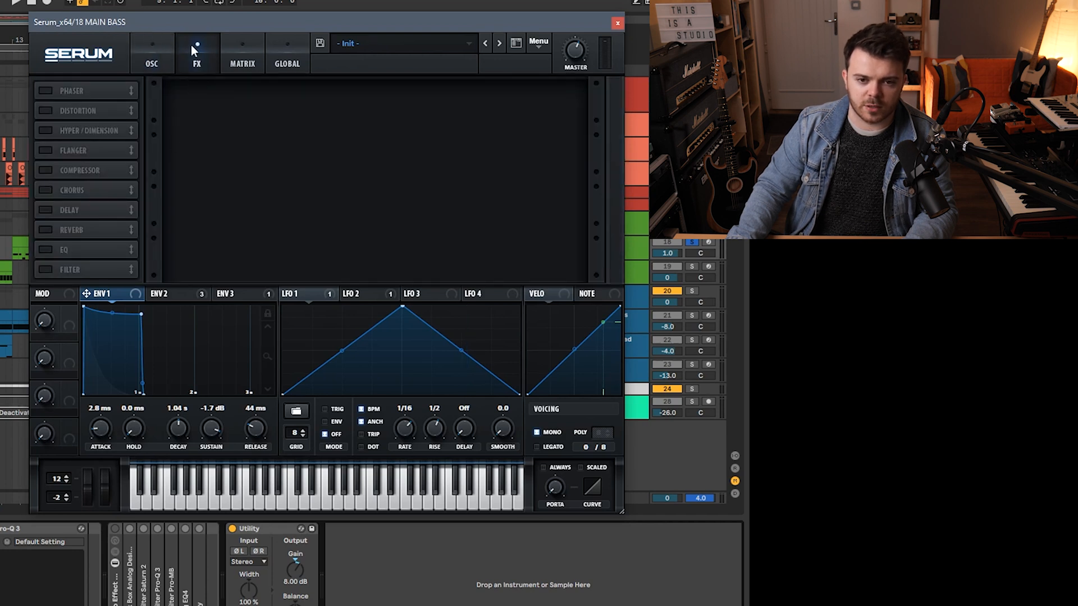
pyautogui.click(159, 57)
pyautogui.click(304, 294)
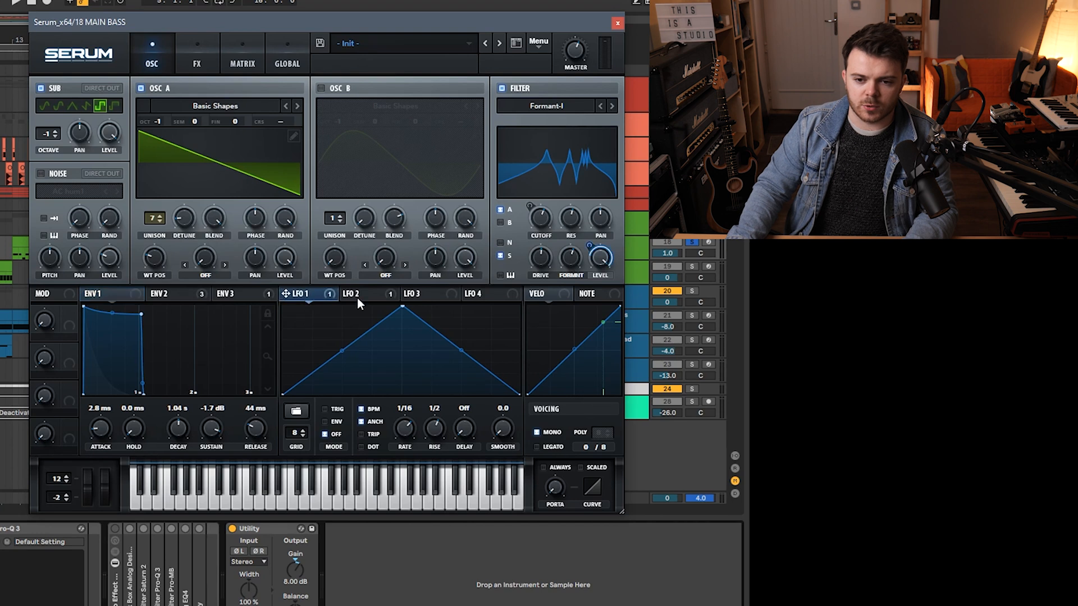
pyautogui.rightClick(609, 265)
pyautogui.click(593, 257)
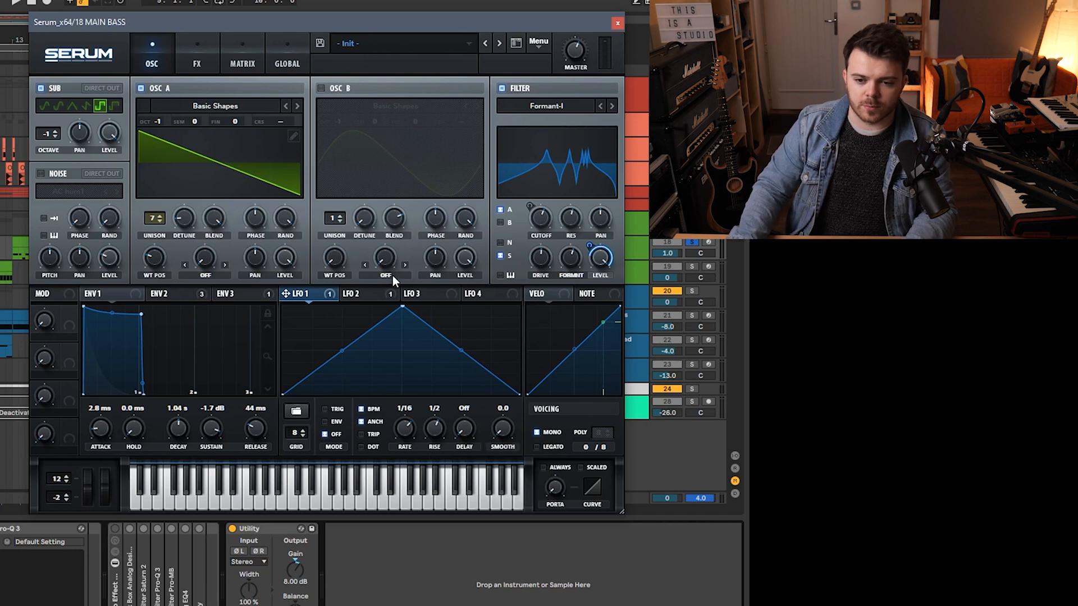
pyautogui.press('space')
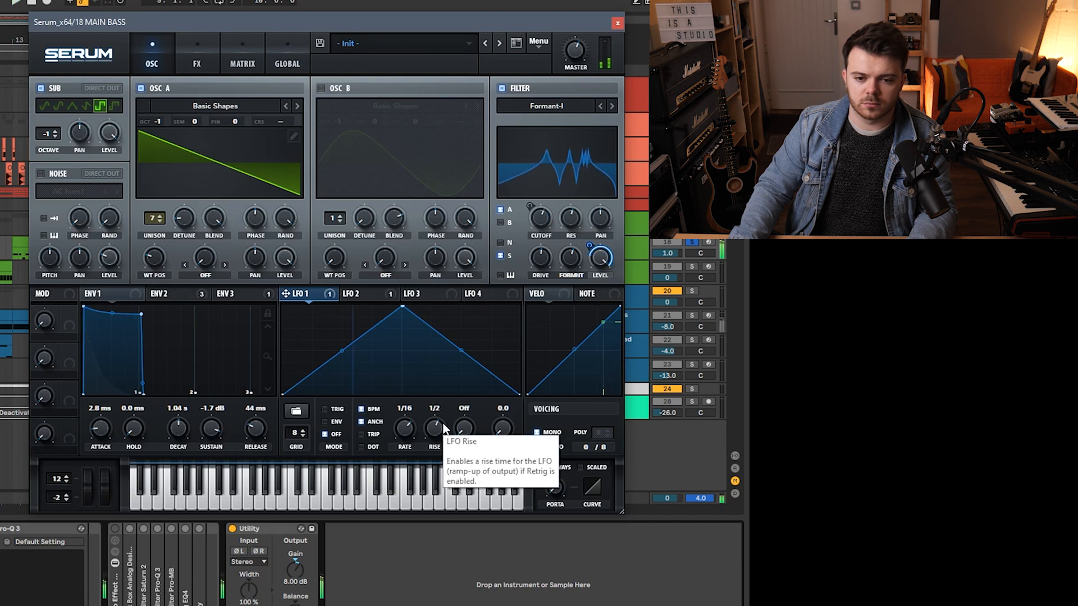
# Check the ENV 2 envelope and the modulators assigned to the filter cutoff, and play the bass
pyautogui.click(168, 294)
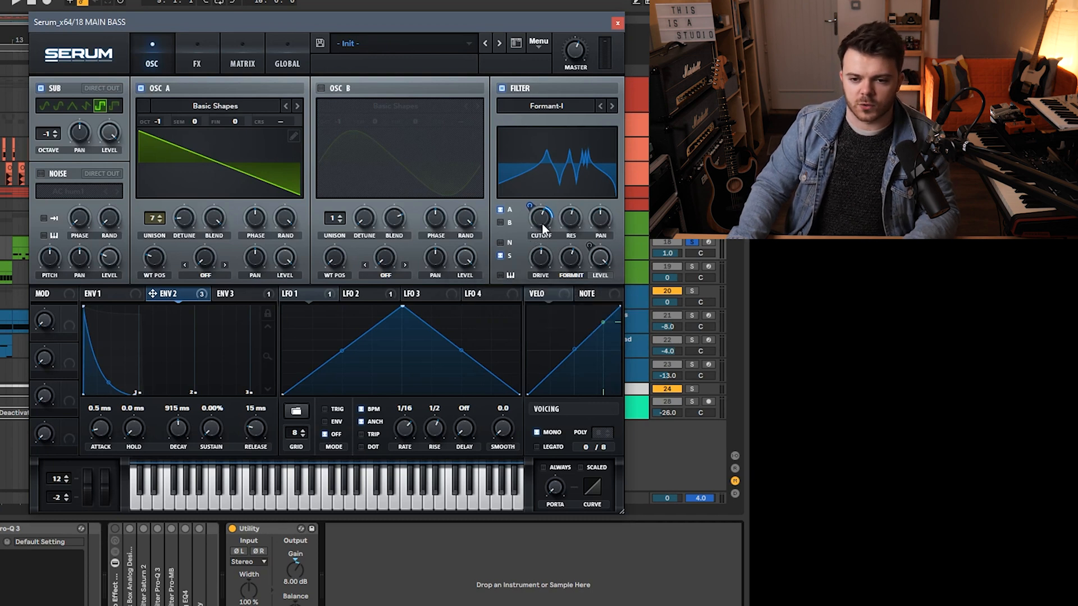
pyautogui.moveTo(543, 229)
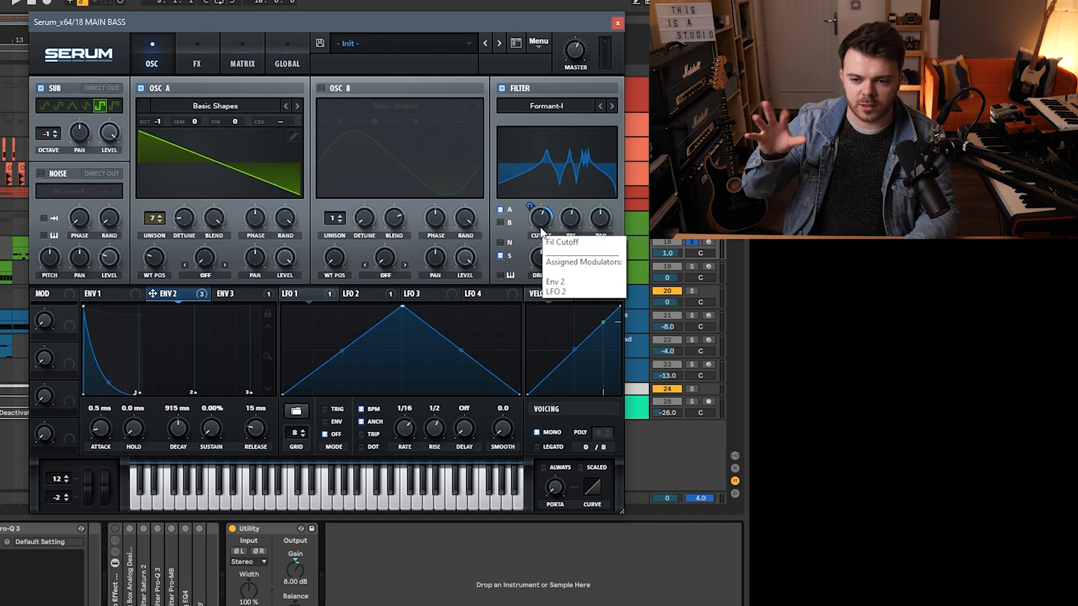
pyautogui.press('space')
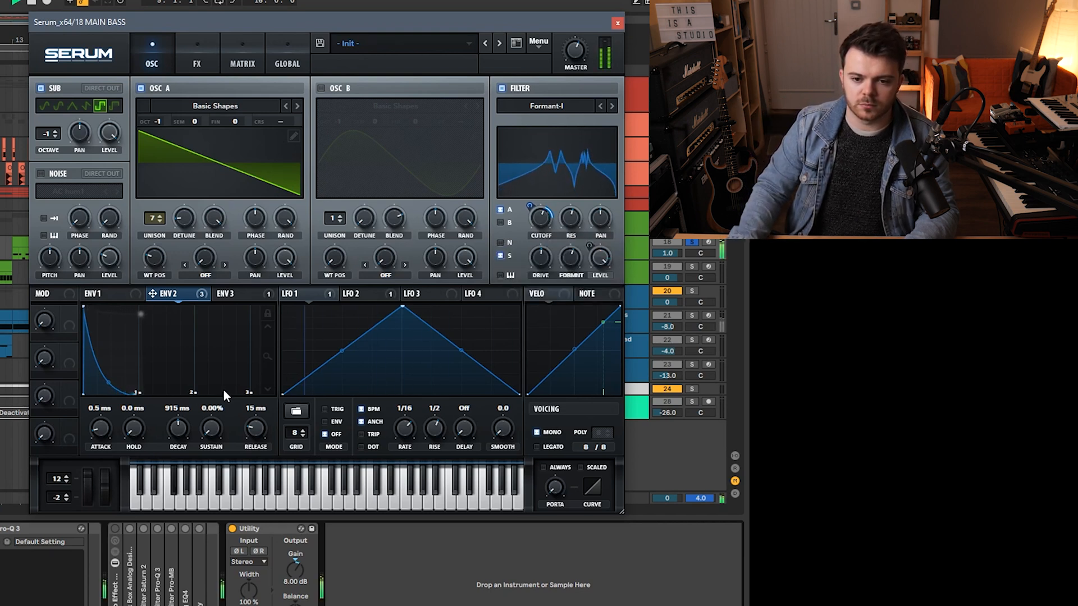
# Inspect the ENV 3 envelope and increase its modulation amount on master tuning (Mast.Tun)
pyautogui.click(230, 295)
pyautogui.press('space')
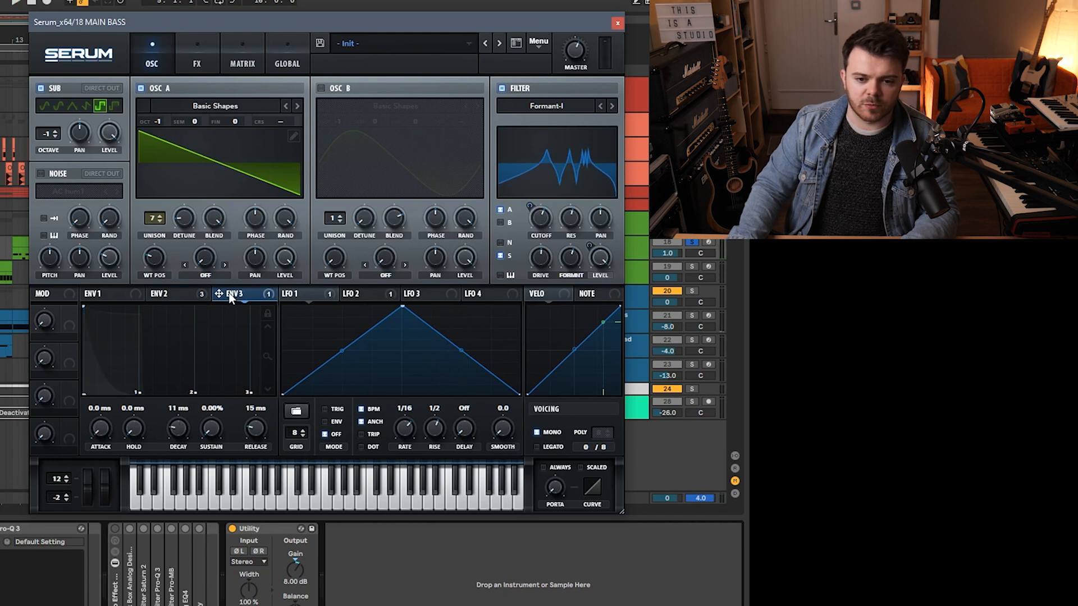
pyautogui.moveTo(268, 347); pyautogui.dragTo(287, 519)
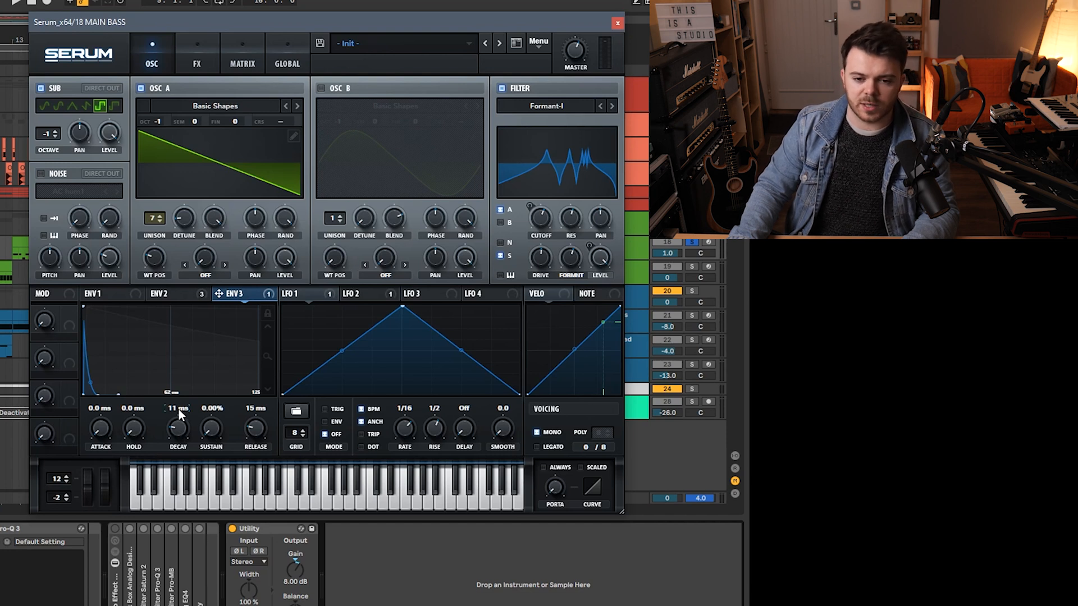
pyautogui.click(198, 51)
pyautogui.click(239, 49)
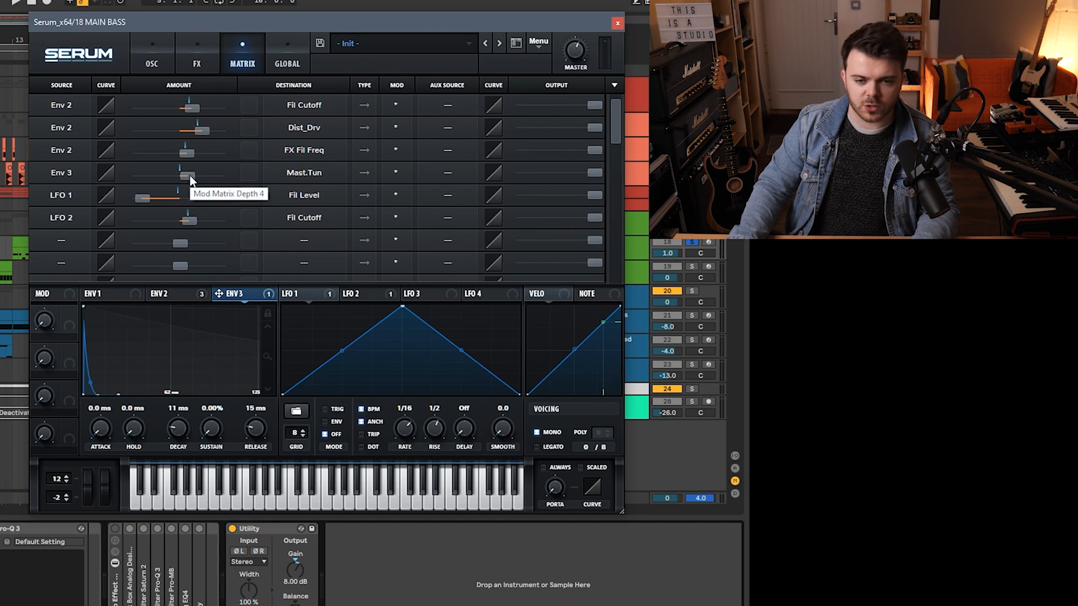
pyautogui.moveTo(190, 177)
pyautogui.mouseDown()
pyautogui.moveTo(242, 178)
pyautogui.moveTo(203, 177)
pyautogui.mouseUp()
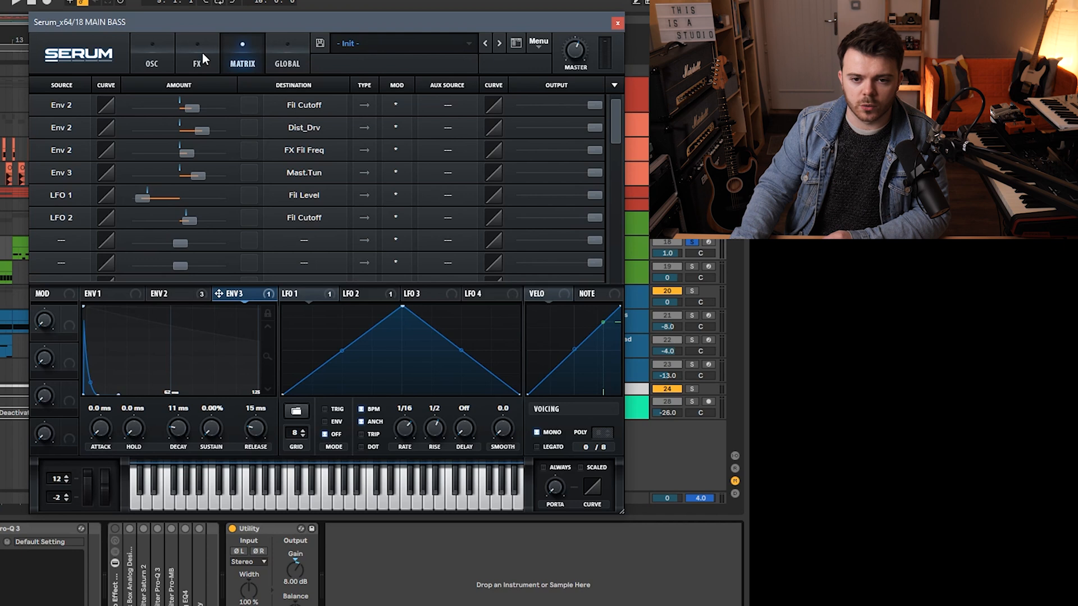
# Enable Serum's Phaser and HardClip Distortion effects and audition the bass with them
pyautogui.click(151, 56)
pyautogui.click(111, 297)
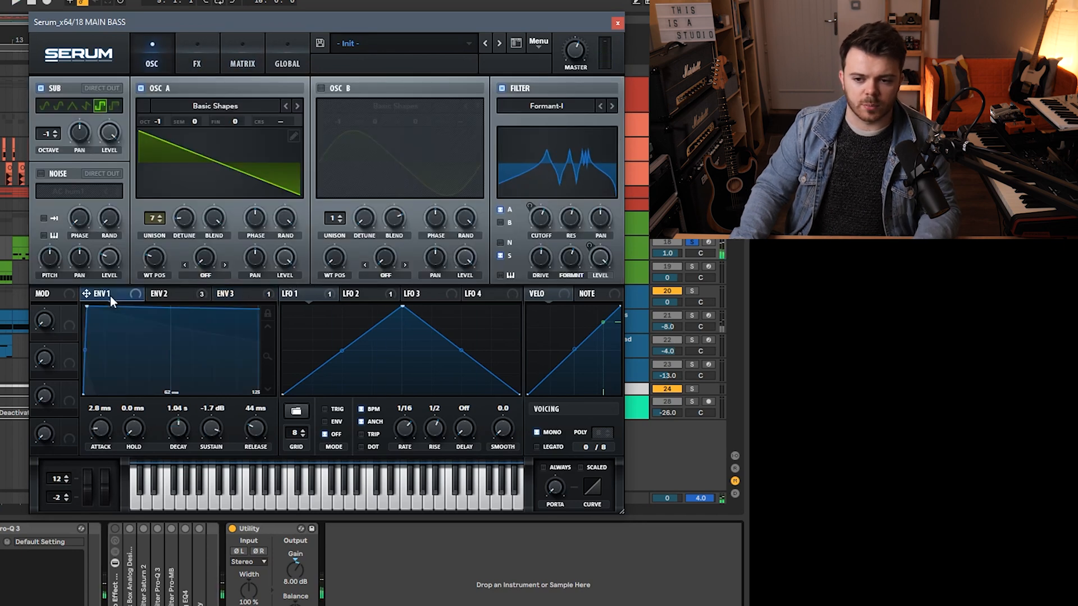
pyautogui.click(197, 56)
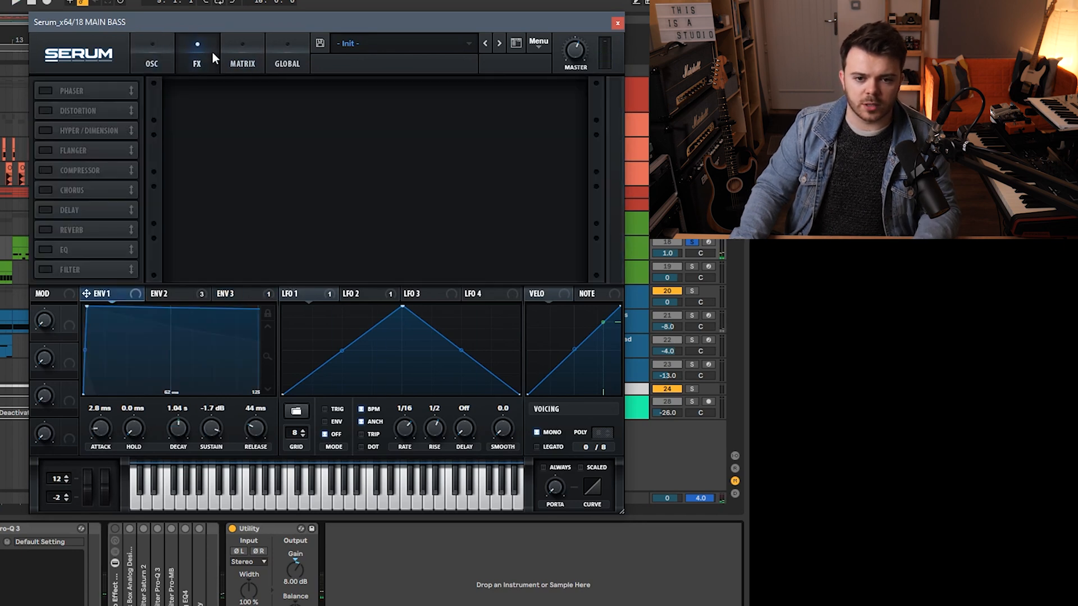
pyautogui.click(46, 90)
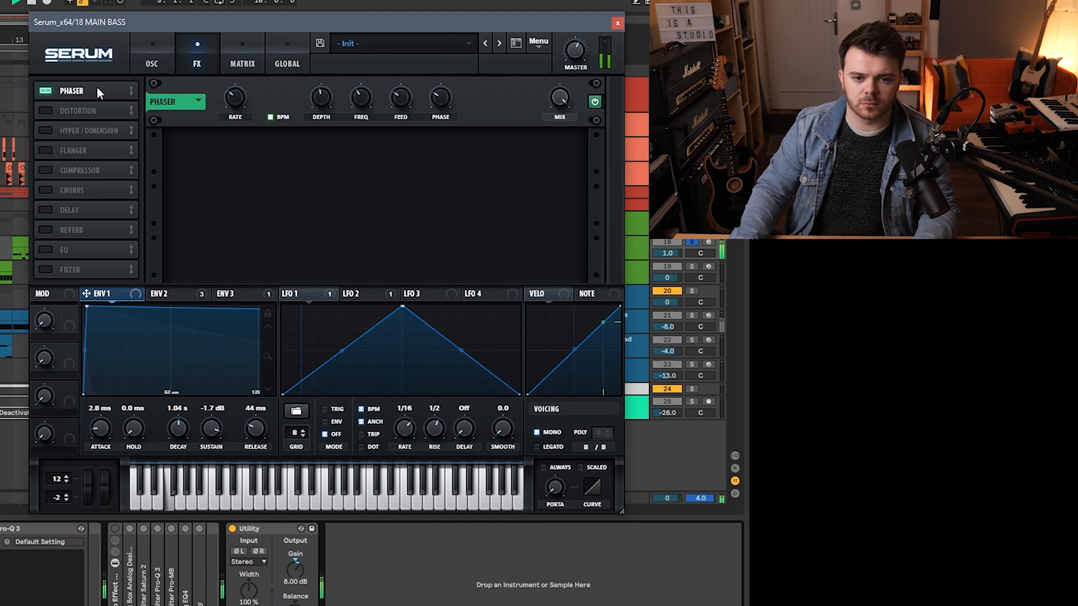
pyautogui.click(46, 111)
pyautogui.press('space')
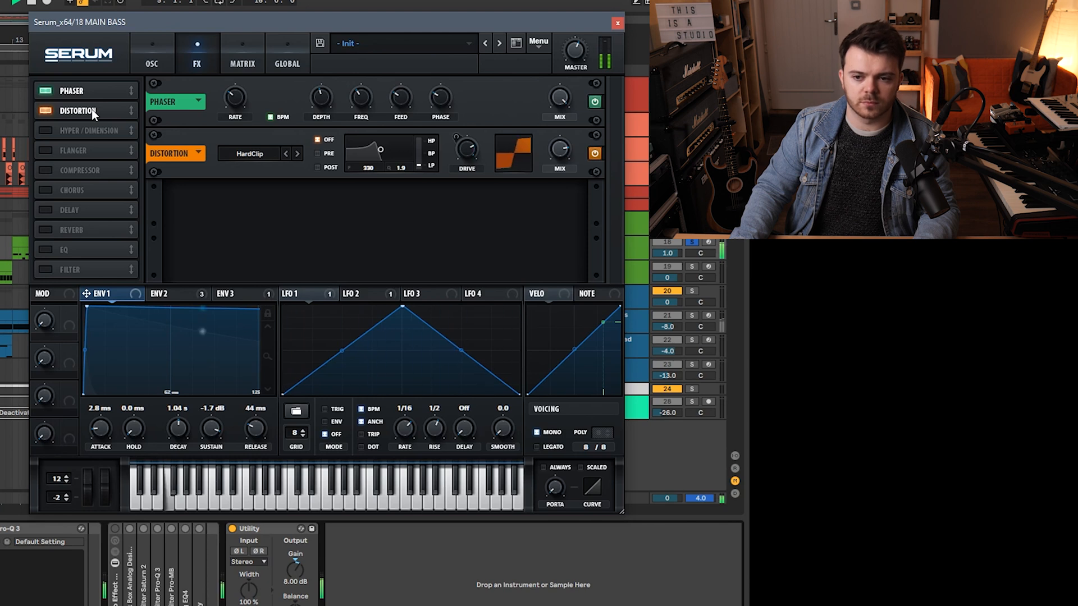
# Examine how ENV 2 modulates the distortion drive and the filter cutoff
pyautogui.click(167, 294)
pyautogui.moveTo(267, 342); pyautogui.dragTo(270, 380)
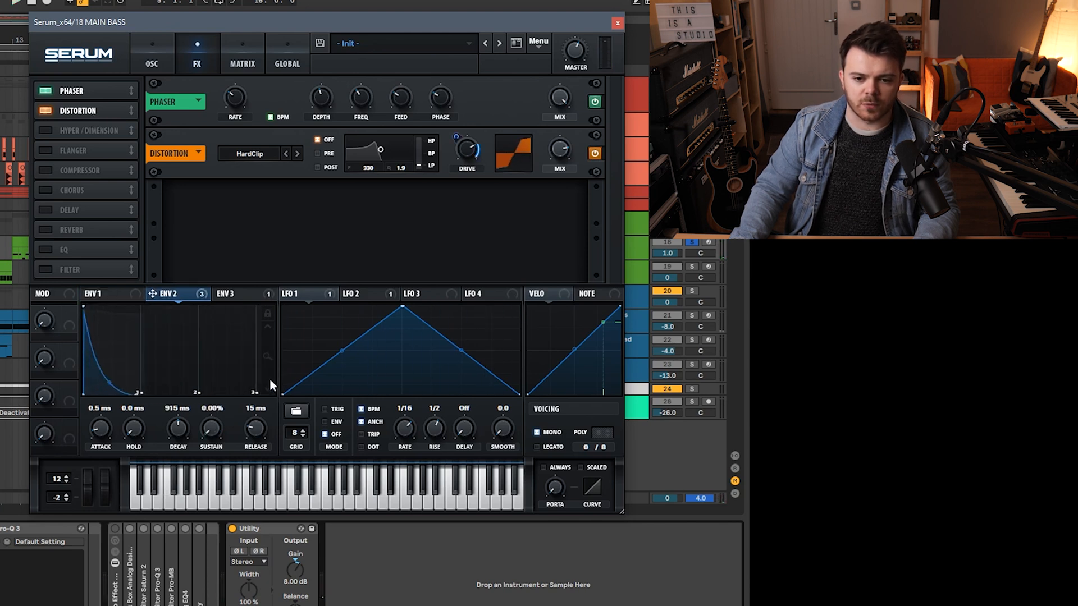
pyautogui.click(152, 56)
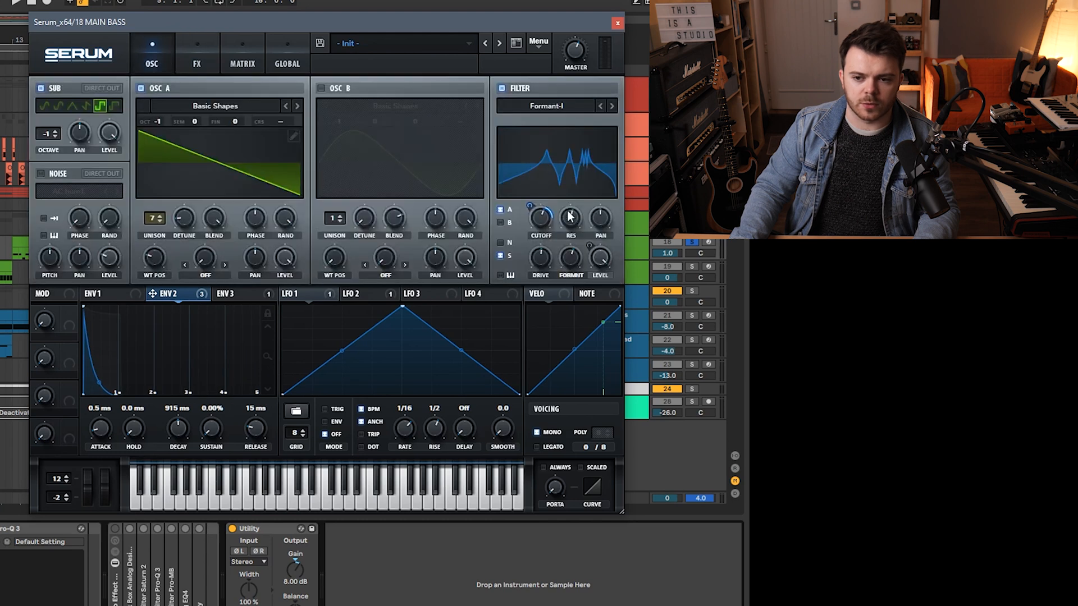
pyautogui.click(196, 61)
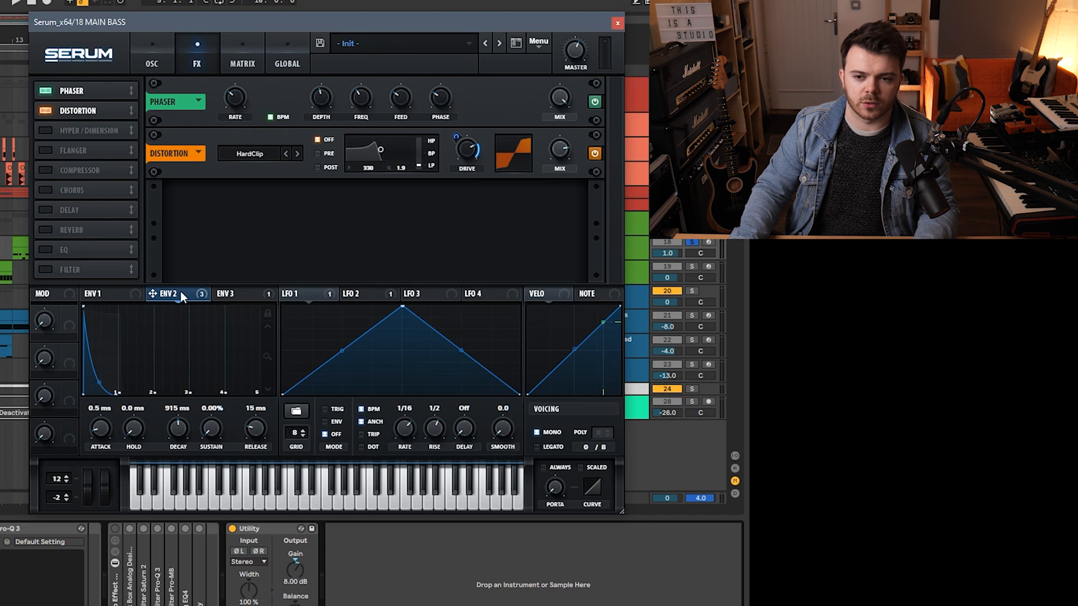
# Enable Serum's Hyper/Dimension, Flanger and Compressor effects one after another while playing the bass
pyautogui.moveTo(180, 295)
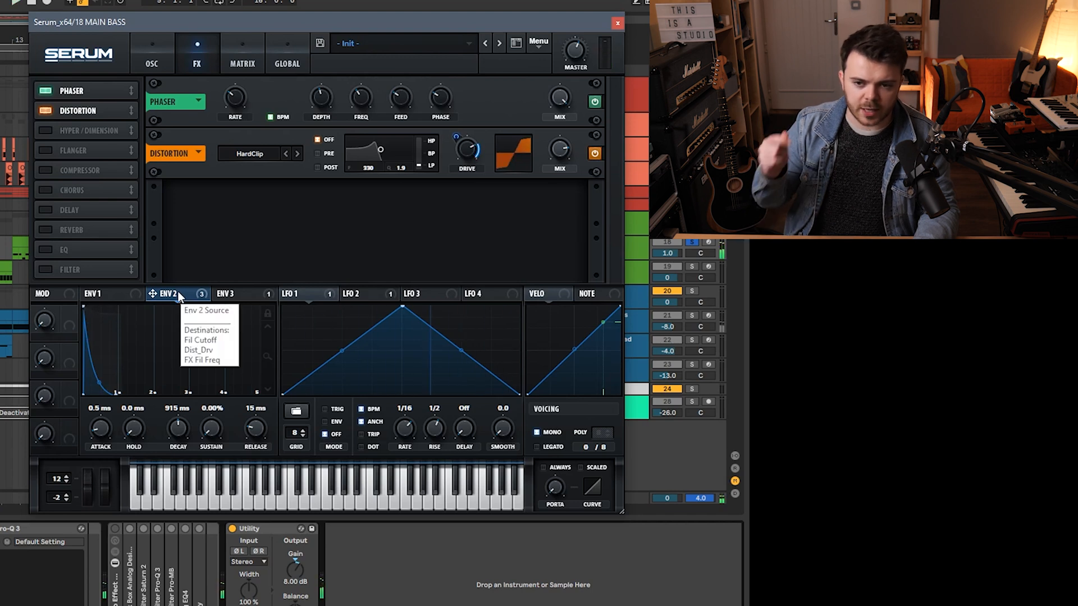
pyautogui.click(46, 130)
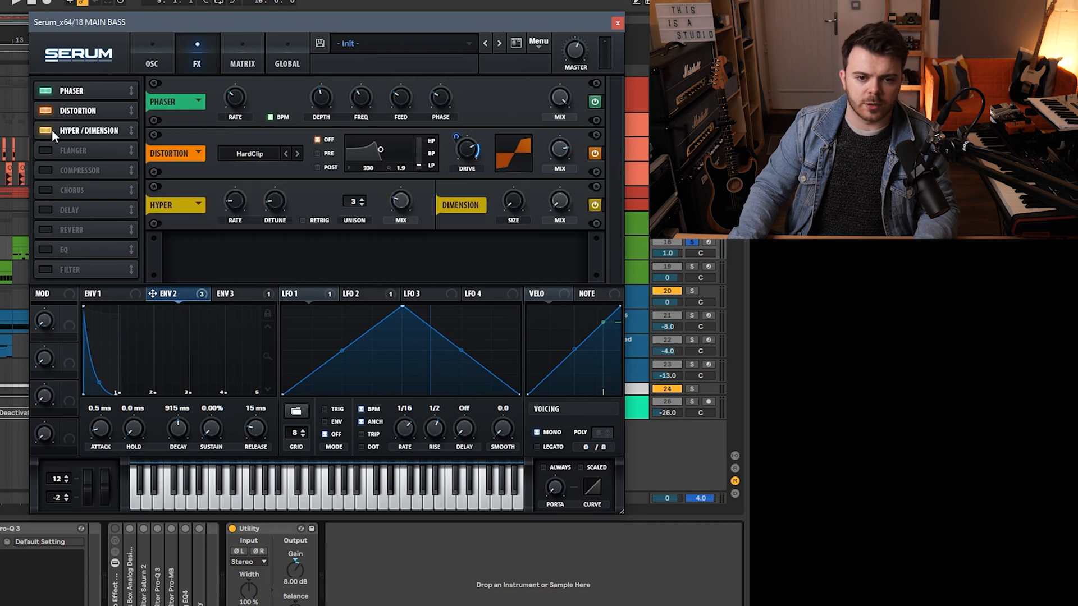
pyautogui.press('space')
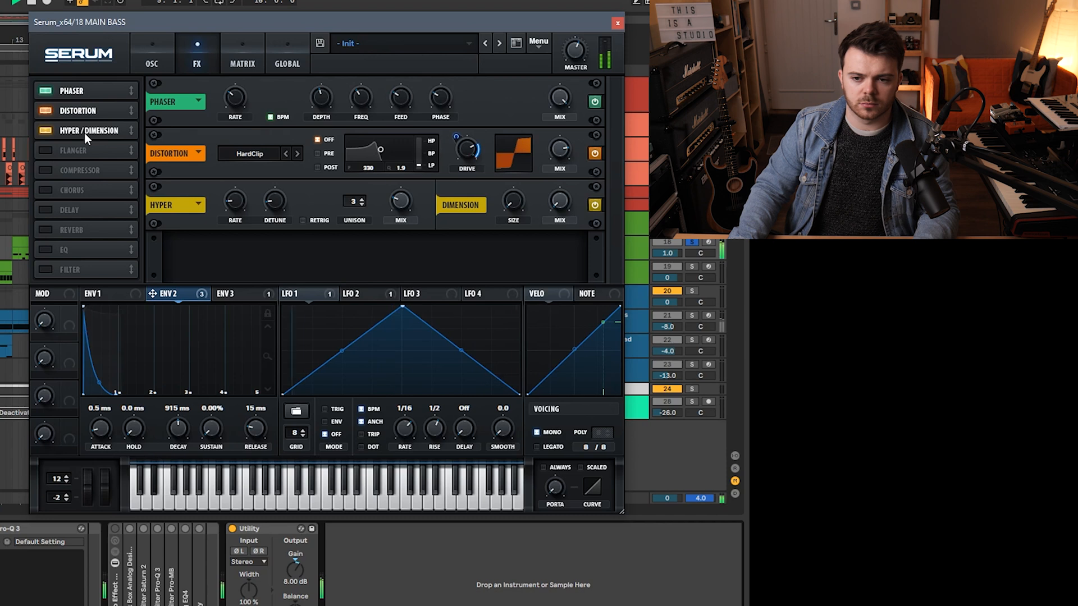
pyautogui.click(92, 150)
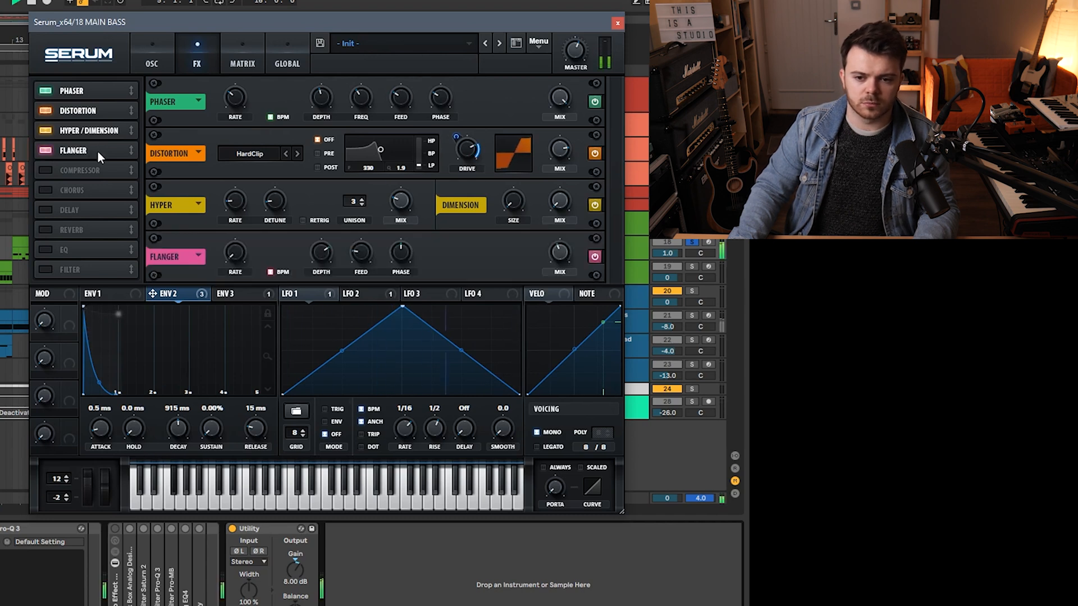
pyautogui.click(48, 168)
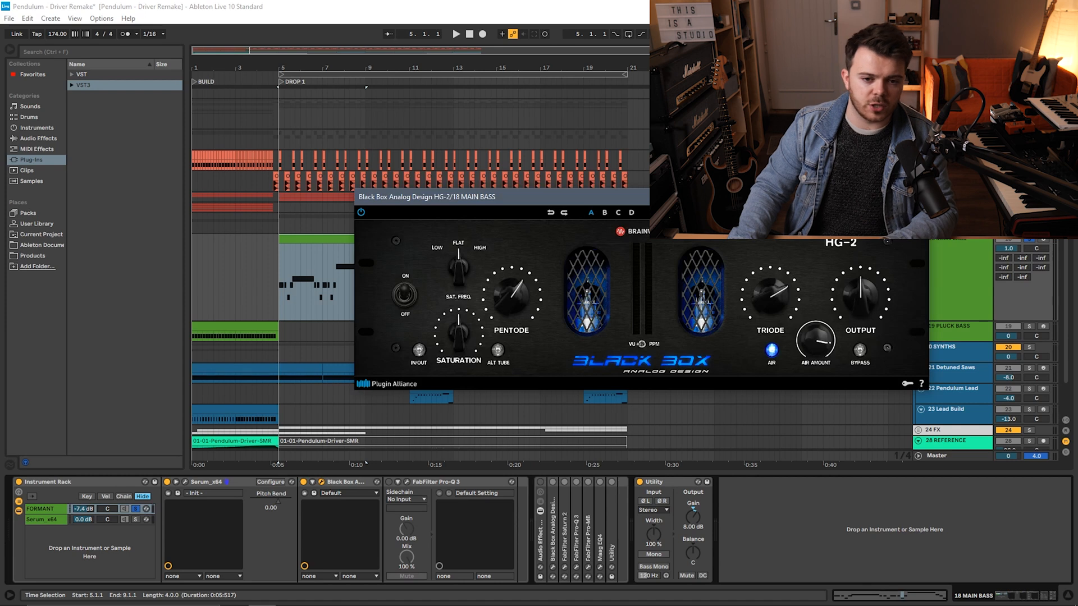
# Audition the formant chain's Black Box HG-2 saturation and examine the bands of its FabFilter Pro-Q 3 EQ
pyautogui.moveTo(668, 196); pyautogui.dragTo(698, 203)
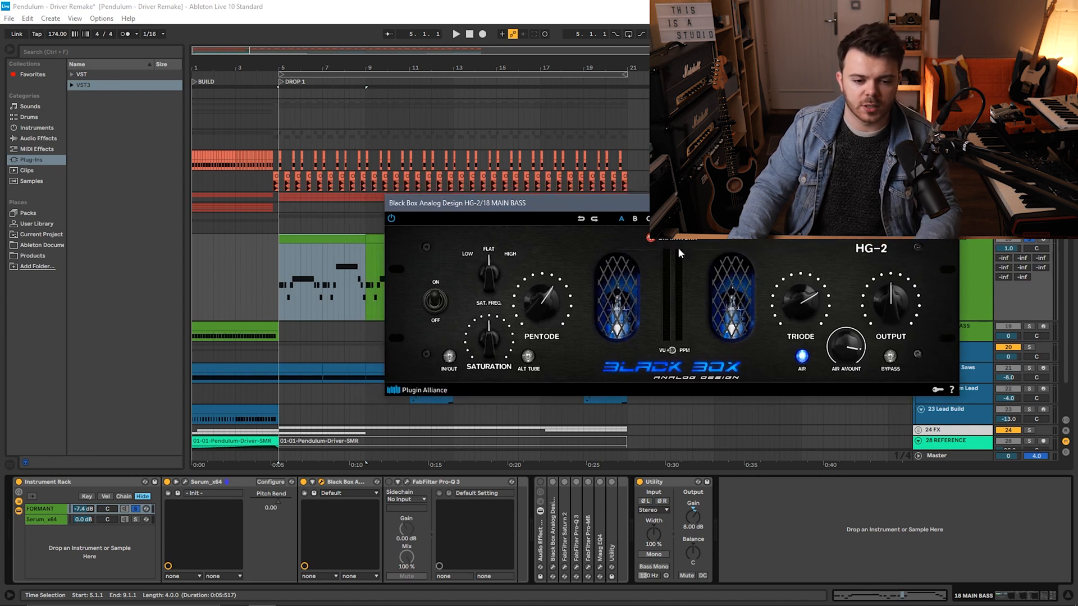
pyautogui.press('space')
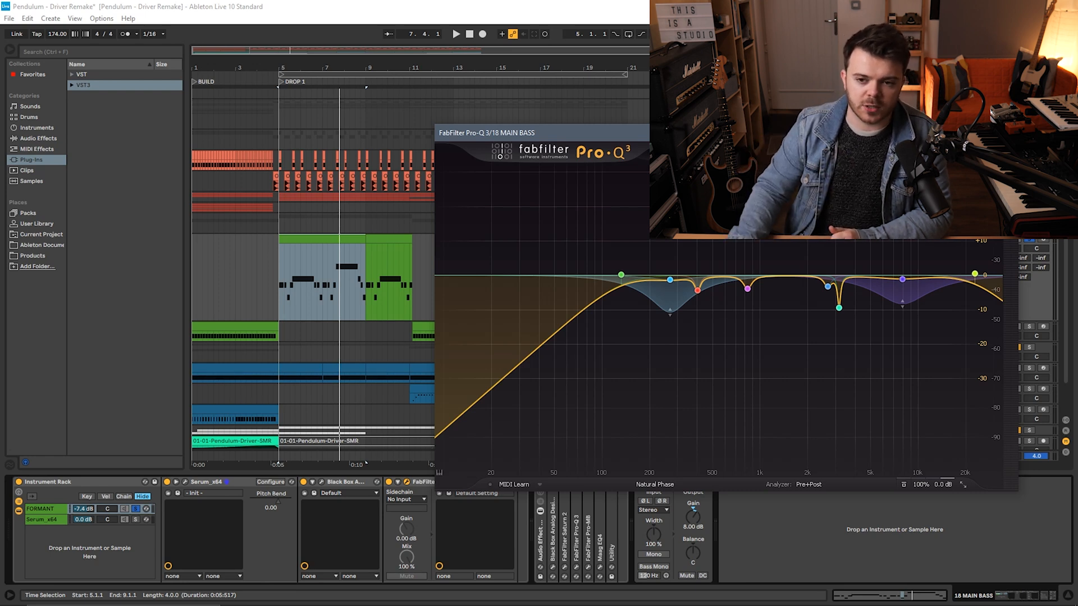
pyautogui.doubleClick(941, 278)
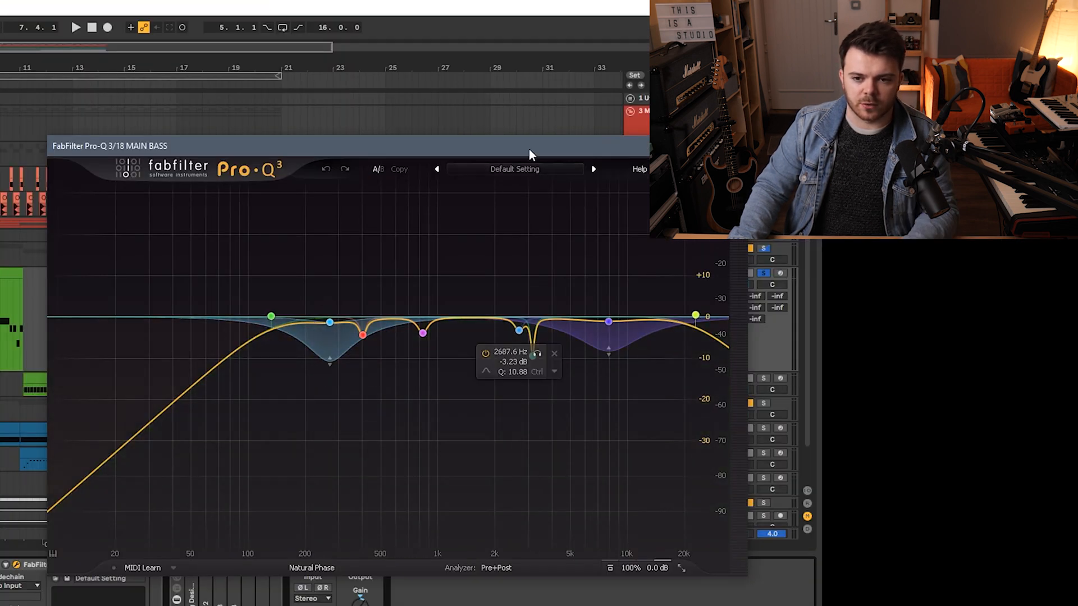
pyautogui.moveTo(529, 149)
pyautogui.mouseDown()
pyautogui.moveTo(574, 133)
pyautogui.moveTo(542, 139)
pyautogui.mouseUp()
pyautogui.press('space')
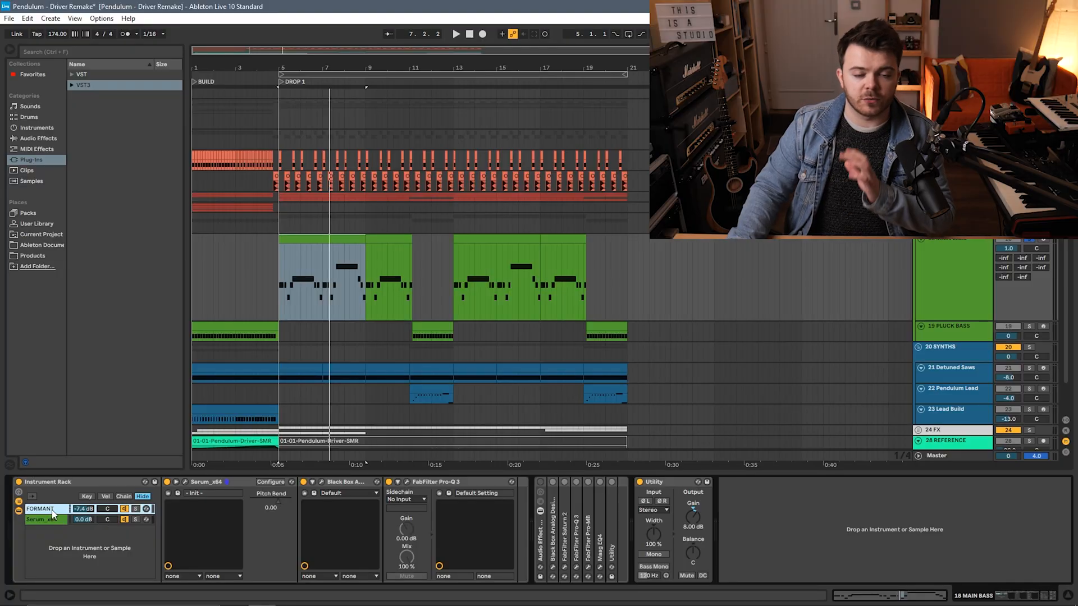
# Solo and play the Serum_x64 chain of the instrument rack, unfold its Pro-Q 3 device and open its Serum window
pyautogui.click(54, 521)
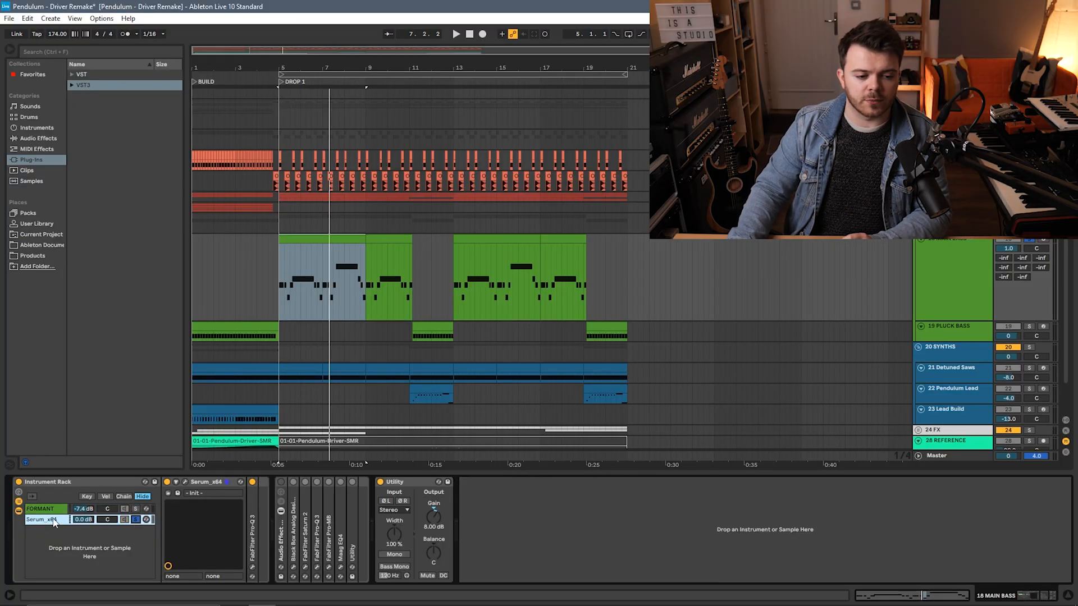
pyautogui.press('space')
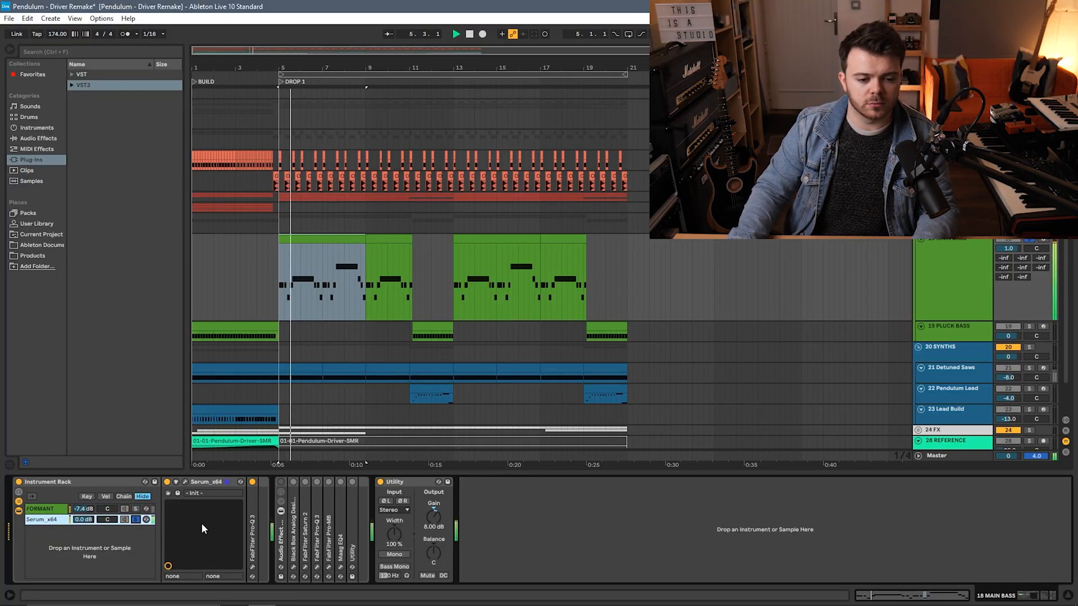
pyautogui.doubleClick(252, 523)
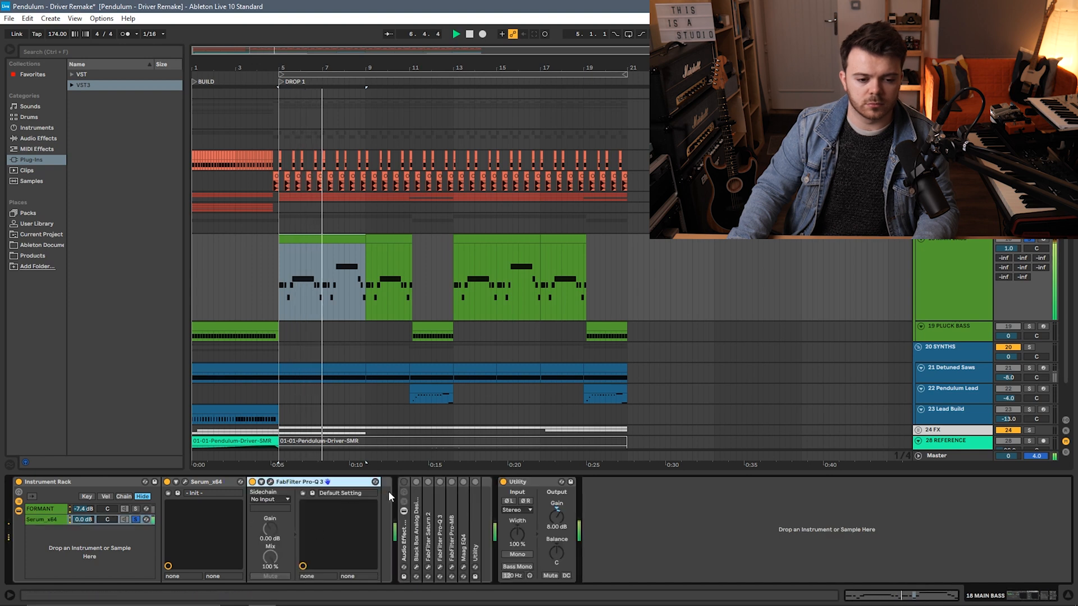
pyautogui.click(184, 482)
pyautogui.moveTo(619, 105); pyautogui.dragTo(790, 53)
pyautogui.press('space')
# Check the mid-range dip in the Serum_x64 chain's Pro-Q 3 curve and close the EQ window
pyautogui.click(270, 483)
pyautogui.moveTo(504, 269)
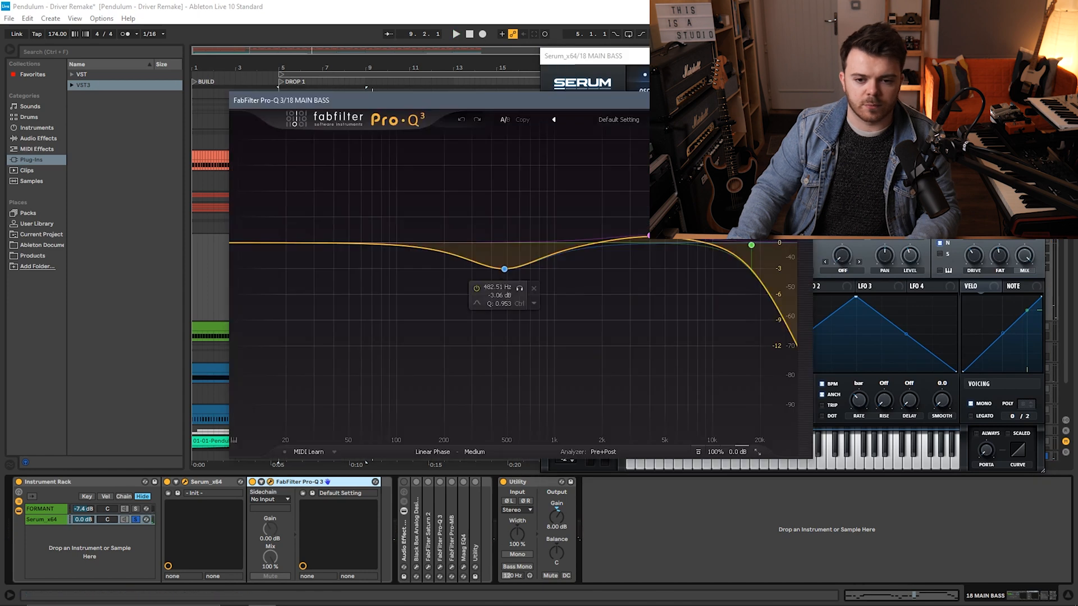
pyautogui.click(271, 483)
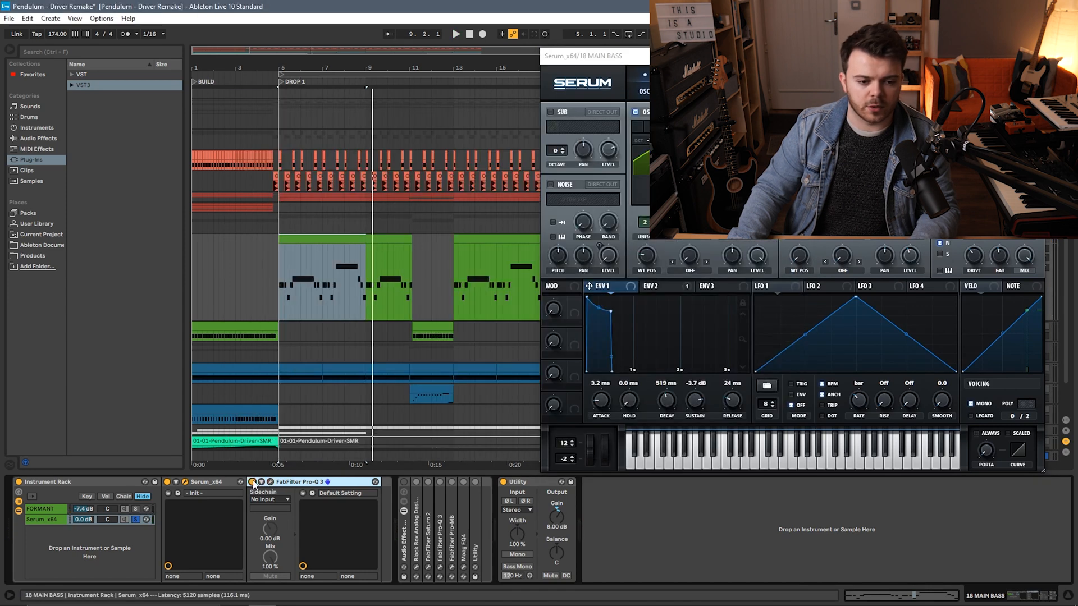
# Turn off the HardClip Distortion effect and the MG Low 6 filter in this chain's Serum to isolate the raw oscillator
pyautogui.moveTo(821, 58); pyautogui.dragTo(676, 70)
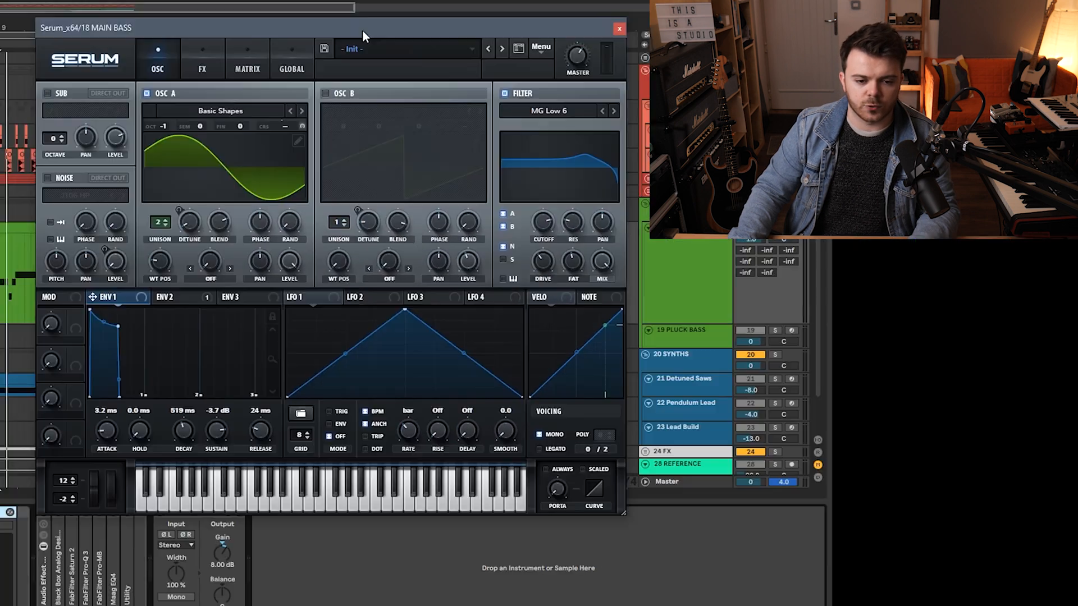
pyautogui.moveTo(363, 30); pyautogui.dragTo(393, 25)
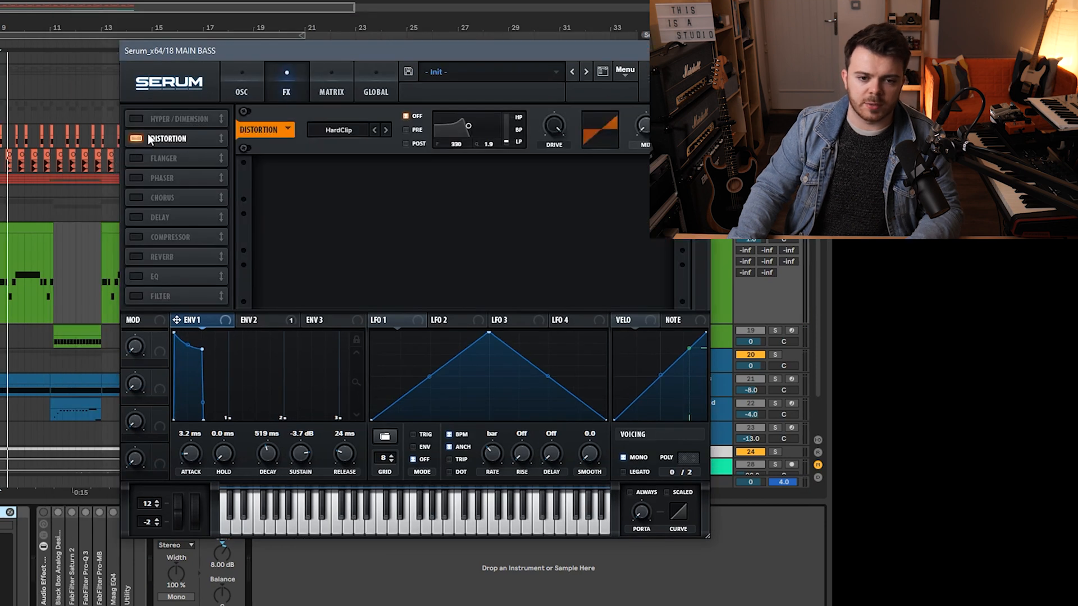
pyautogui.click(136, 139)
pyautogui.click(243, 90)
pyautogui.click(588, 117)
pyautogui.moveTo(599, 51); pyautogui.dragTo(633, 40)
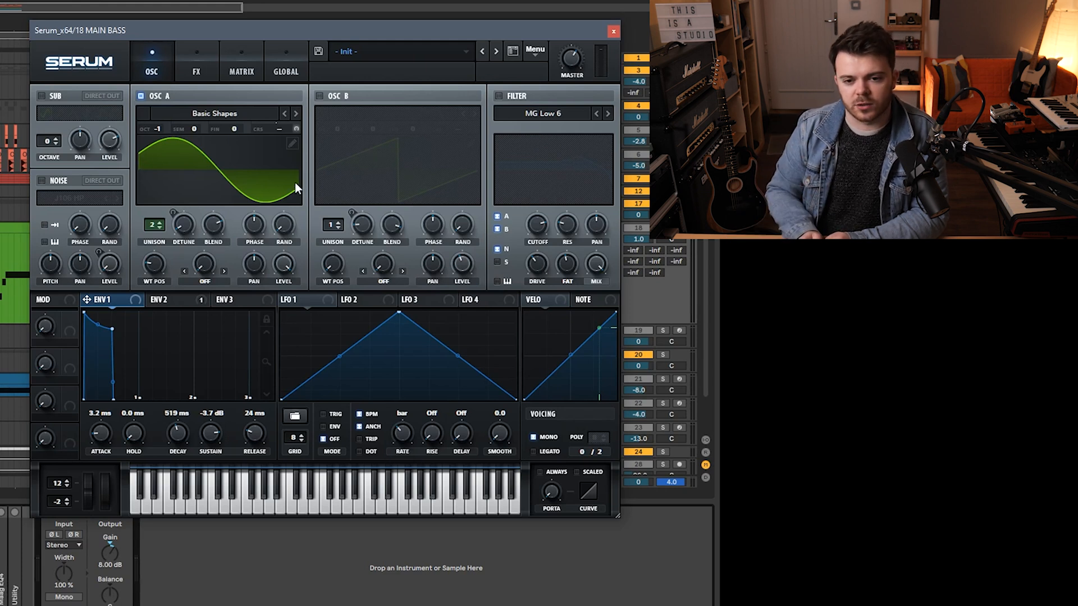
# View Oscillator A's Basic Shapes wavetable in the editor and try a unison width of 78 for the oscillator
pyautogui.click(298, 139)
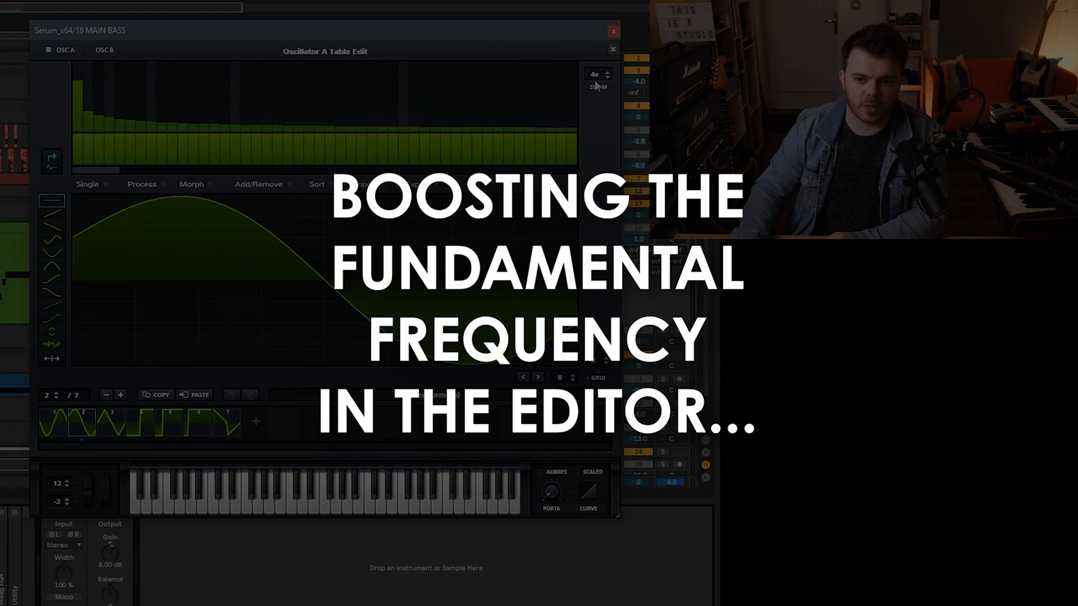
pyautogui.click(613, 49)
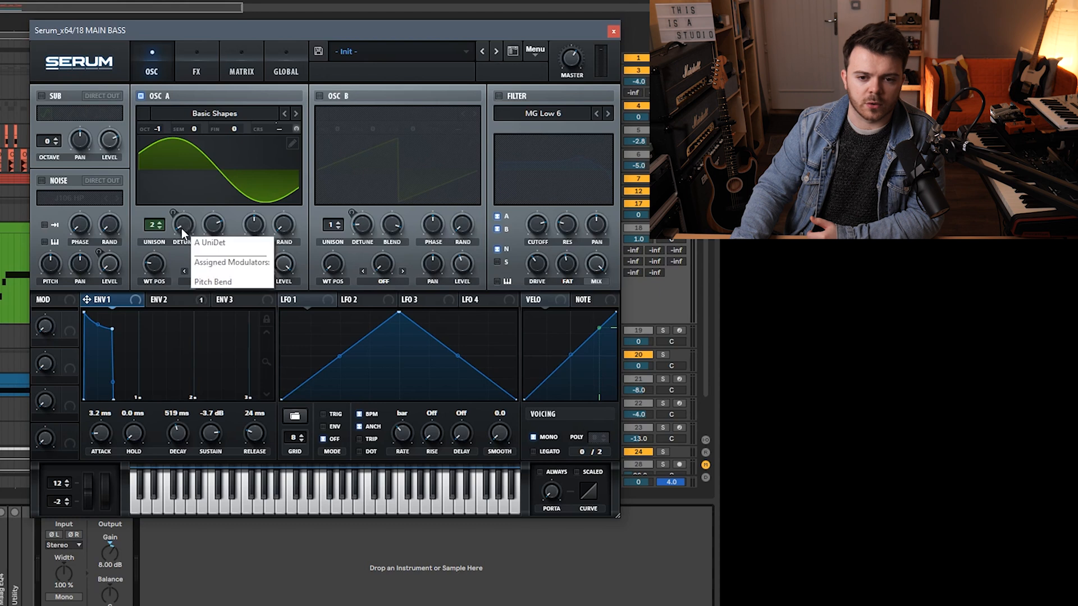
pyautogui.click(285, 66)
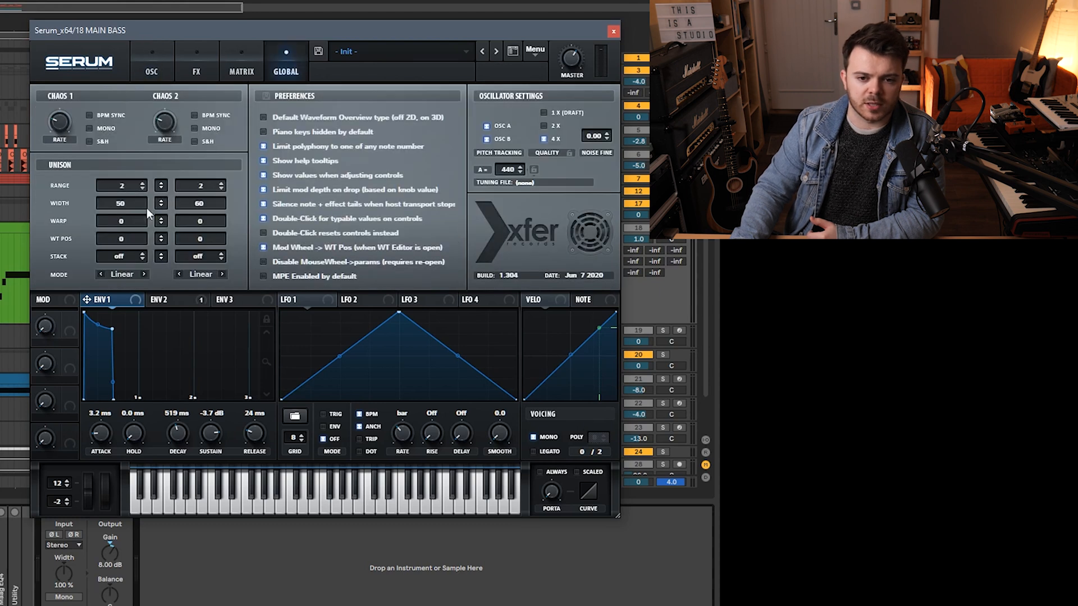
pyautogui.moveTo(127, 204); pyautogui.dragTo(125, 65)
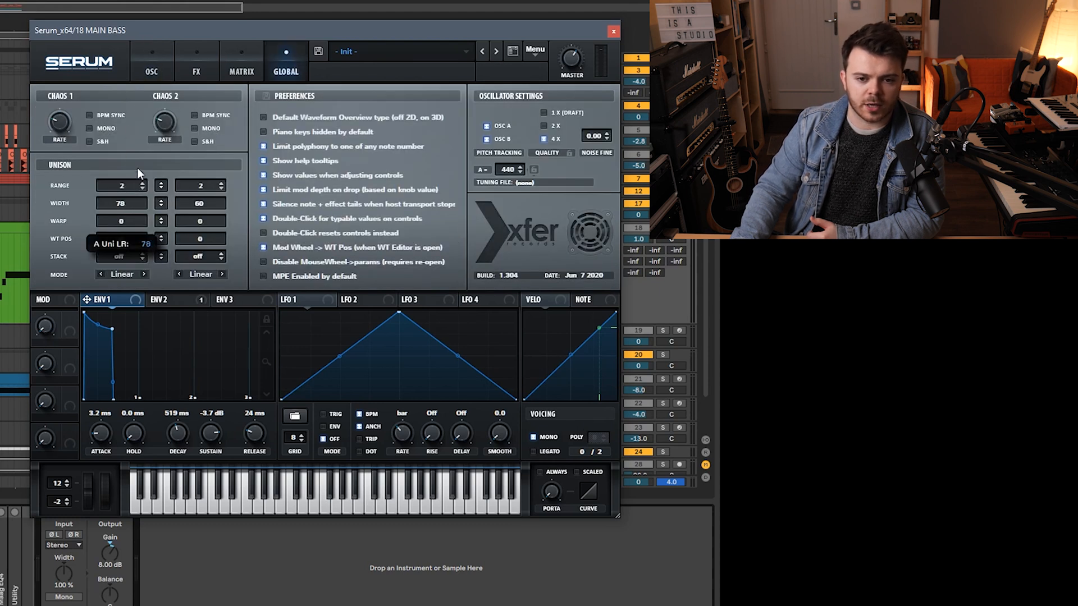
pyautogui.moveTo(136, 212); pyautogui.dragTo(136, 213)
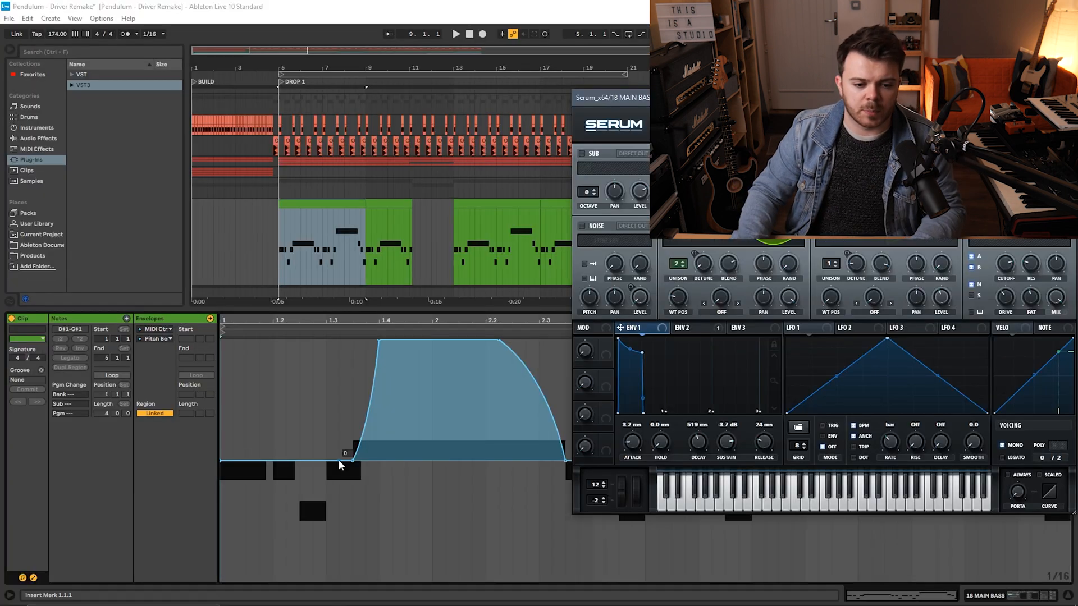
# Play the clip with its pitch bend envelope and examine the Pitch Bend routing to A UniDet in the modulation matrix
pyautogui.press('space')
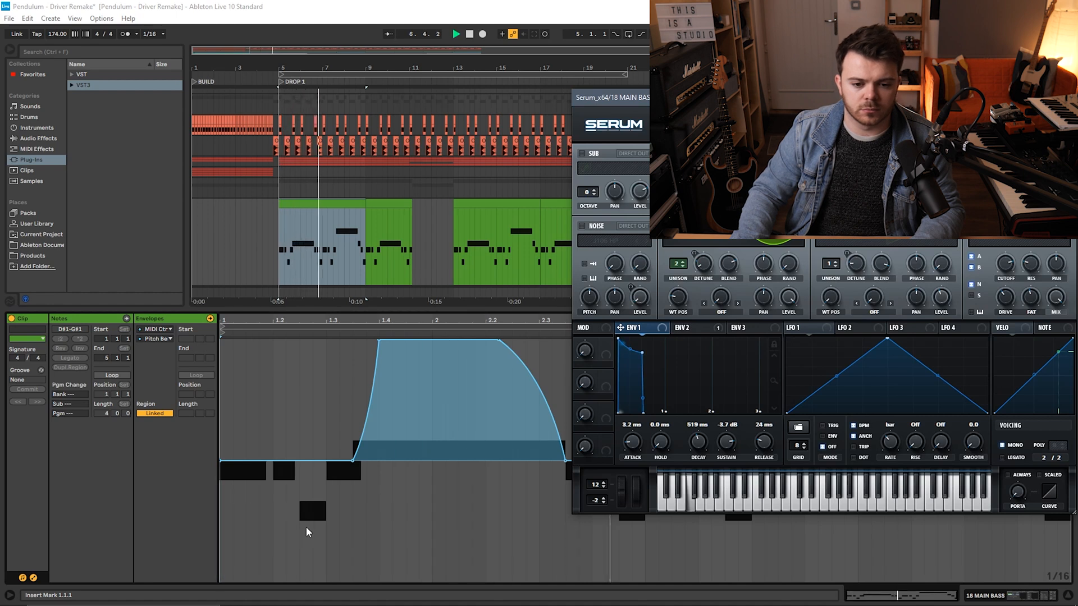
pyautogui.press('space')
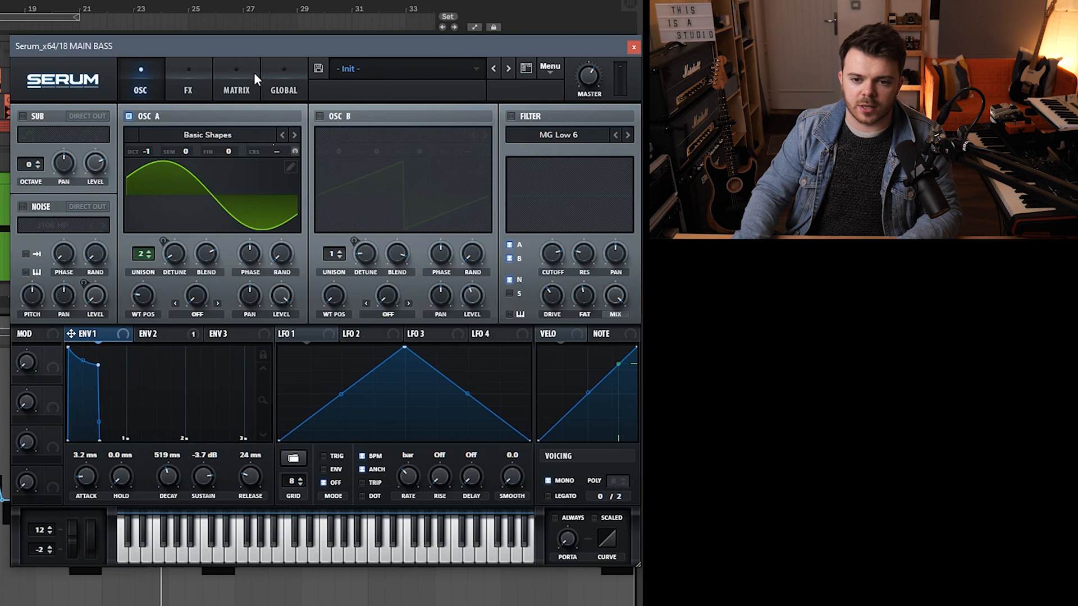
pyautogui.click(281, 71)
pyautogui.click(235, 95)
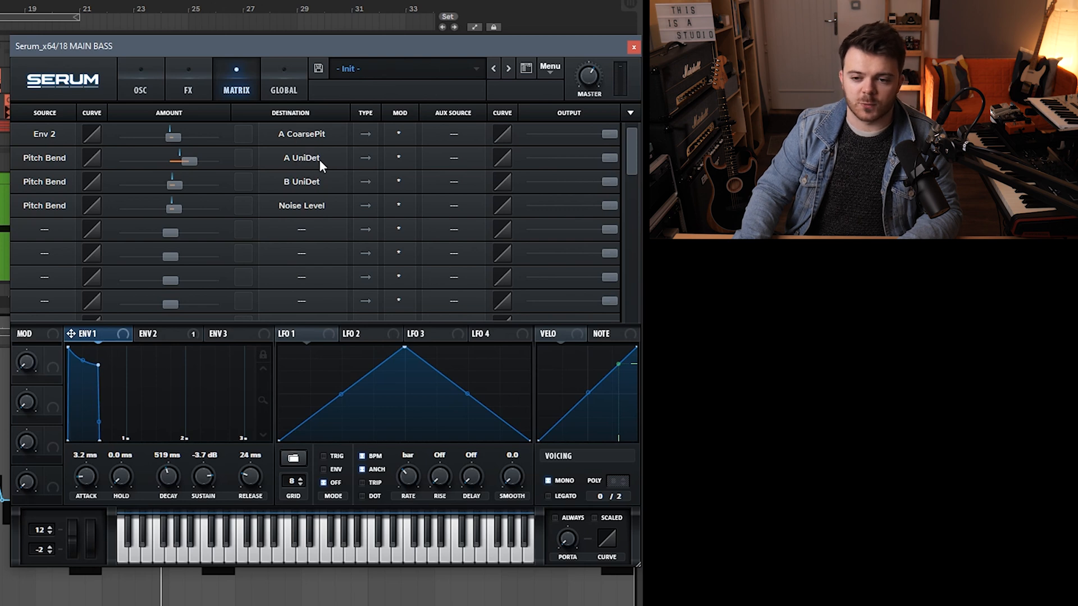
pyautogui.click(55, 185)
pyautogui.click(44, 159)
pyautogui.click(301, 184)
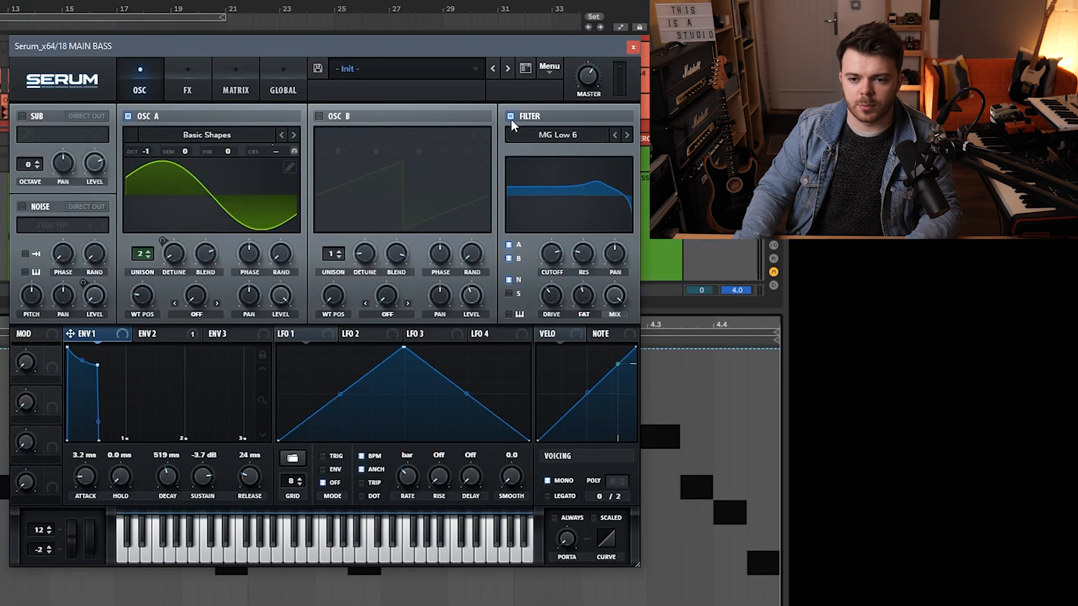
# Turn Serum's MG Low 6 filter and Distortion effect back on
pyautogui.click(510, 117)
pyautogui.click(511, 117)
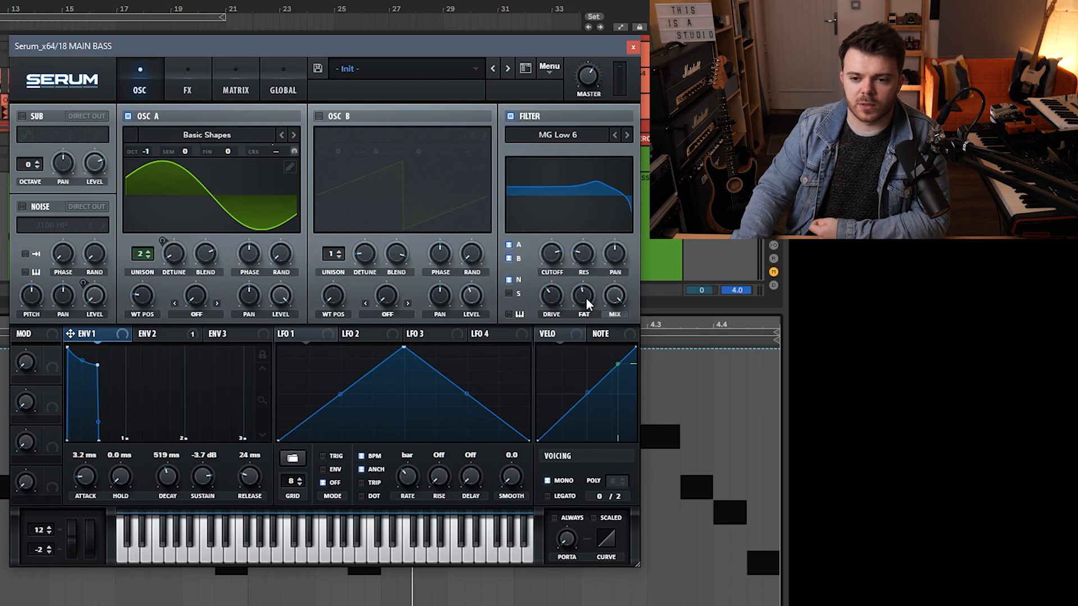
pyautogui.click(188, 90)
pyautogui.moveTo(247, 46); pyautogui.dragTo(307, 45)
pyautogui.click(88, 139)
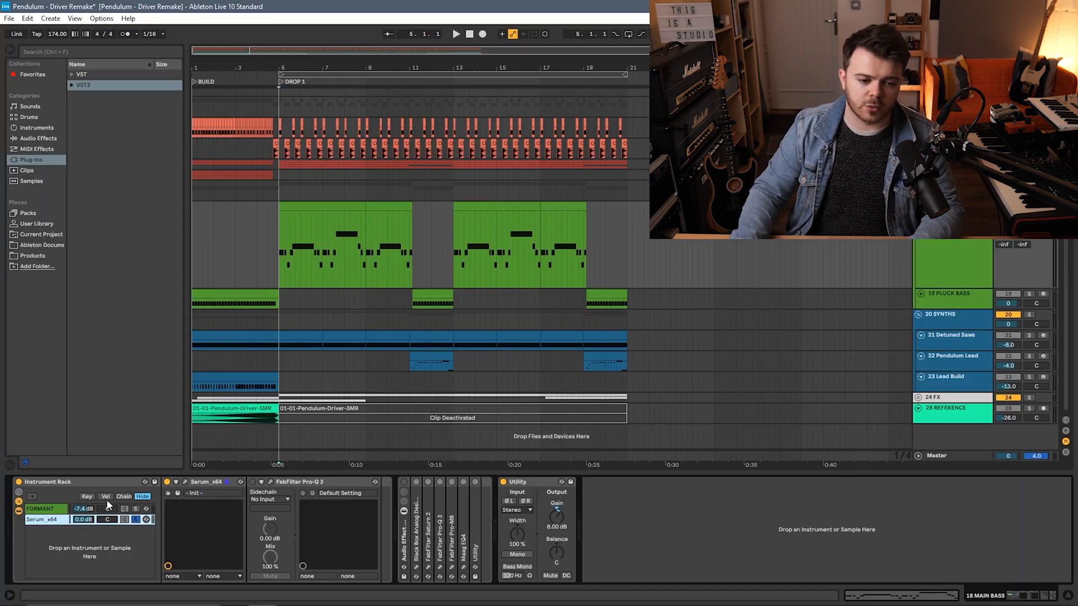
# Play the bass and solo the 482 Hz dip, the 4 kHz boost and the 17.6 kHz high cut in Pro-Q 3 one at a time
pyautogui.press('space')
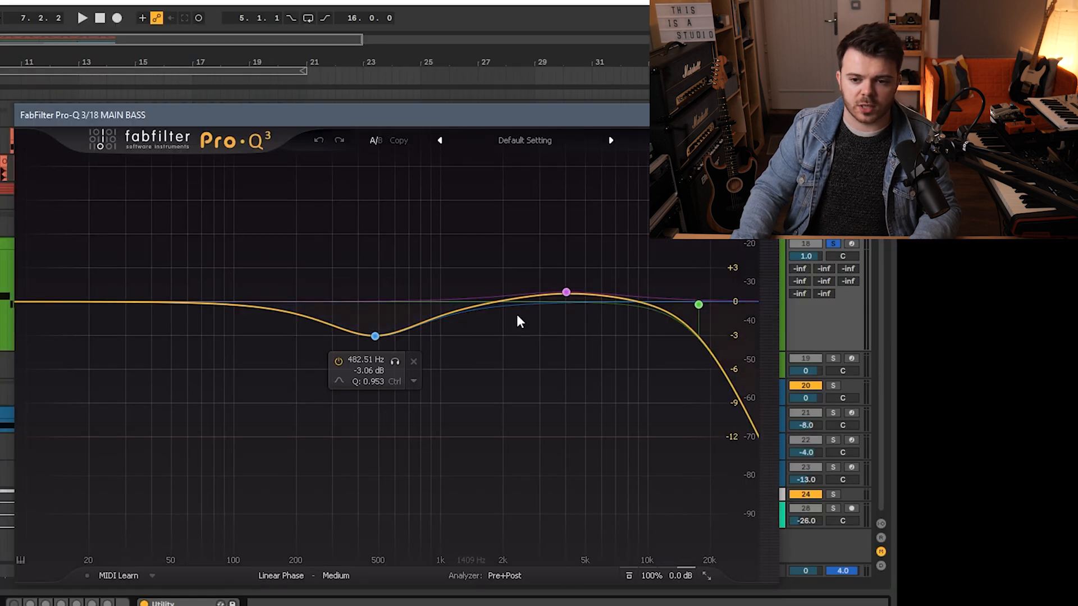
pyautogui.moveTo(705, 301)
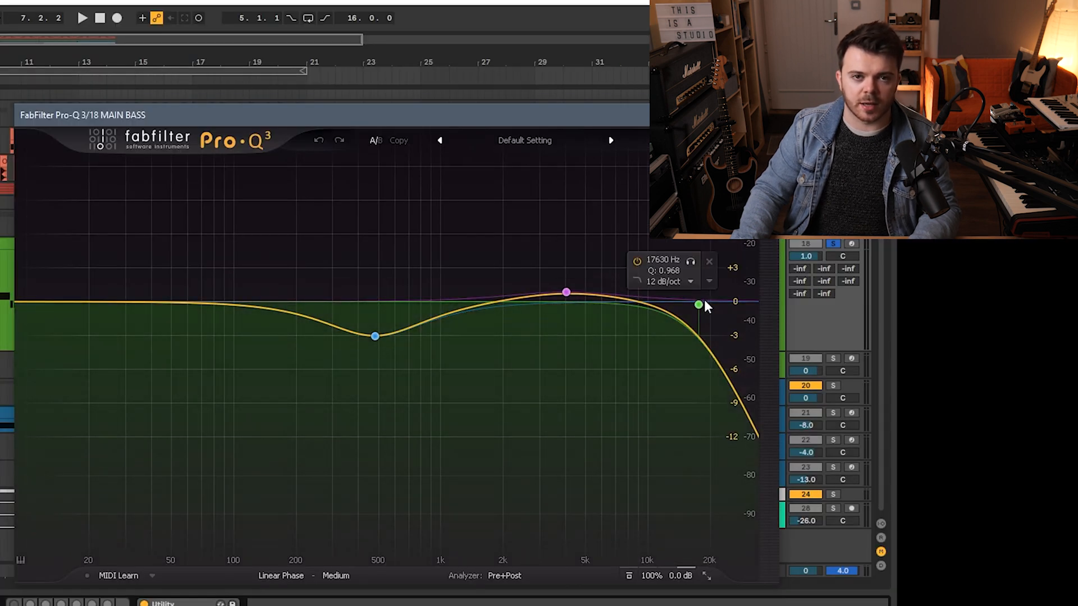
pyautogui.moveTo(354, 312)
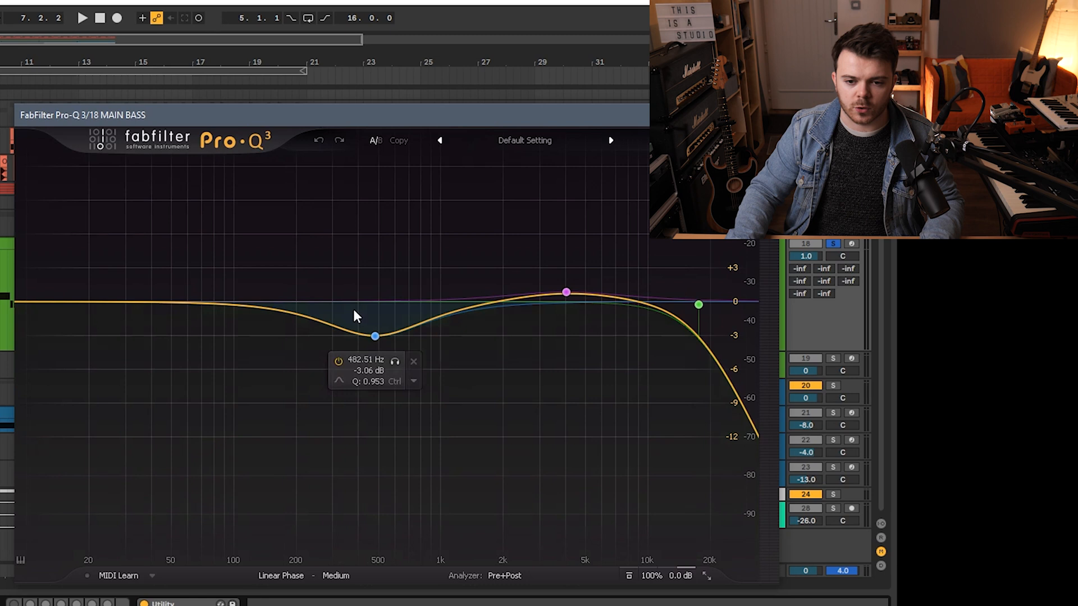
pyautogui.click(395, 363)
pyautogui.press('space')
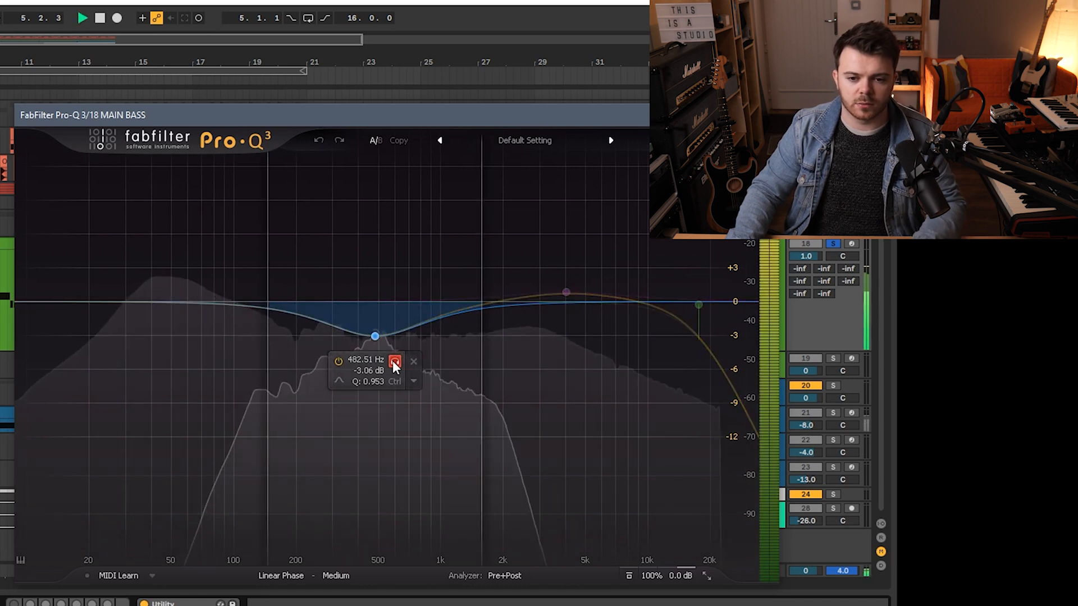
pyautogui.moveTo(583, 278)
pyautogui.click(587, 248)
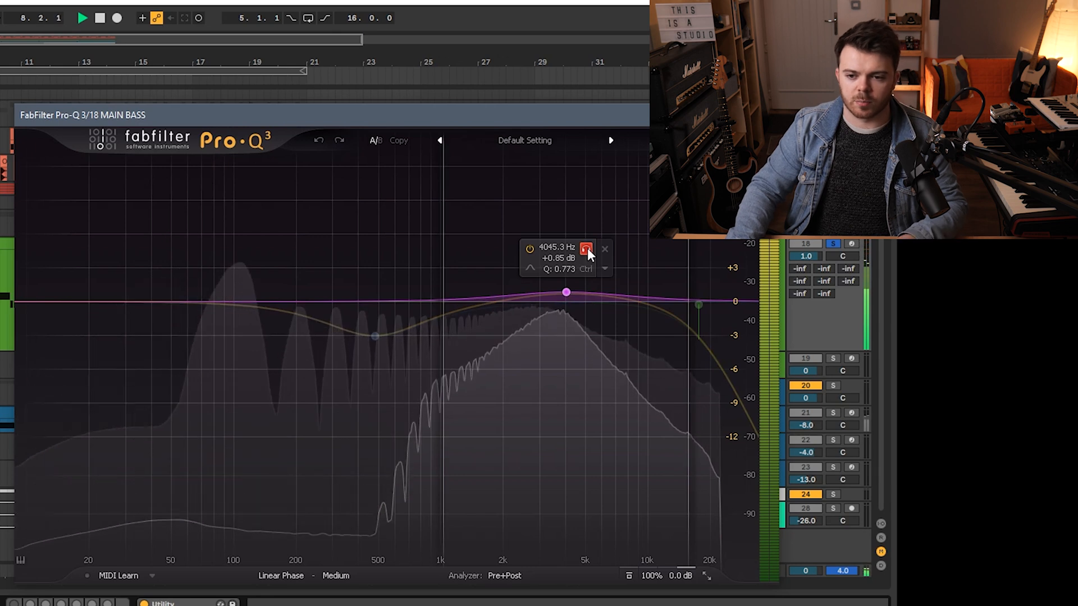
pyautogui.moveTo(703, 298)
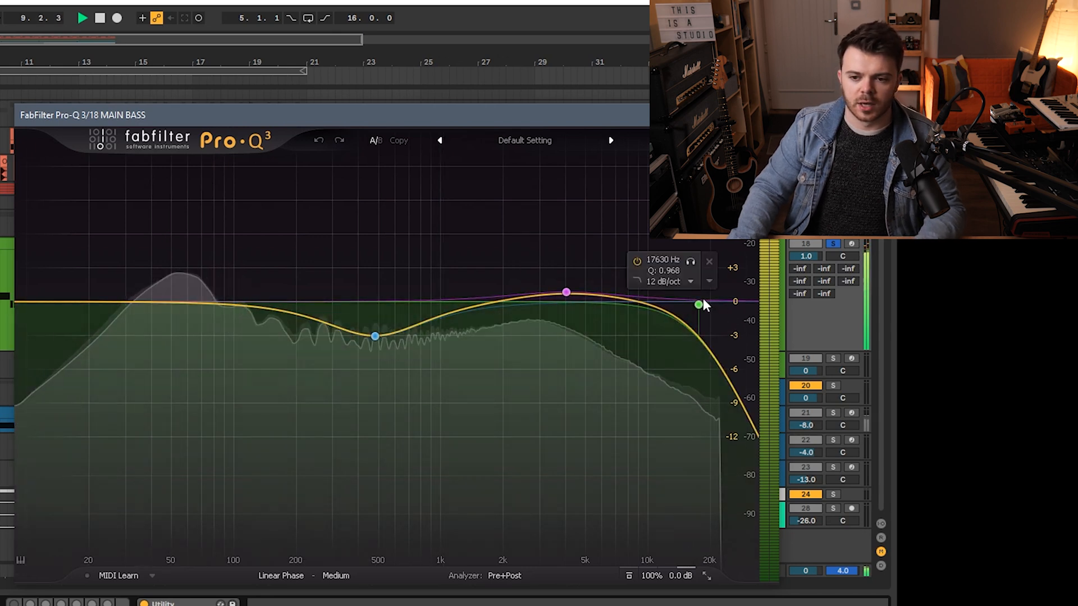
pyautogui.click(695, 256)
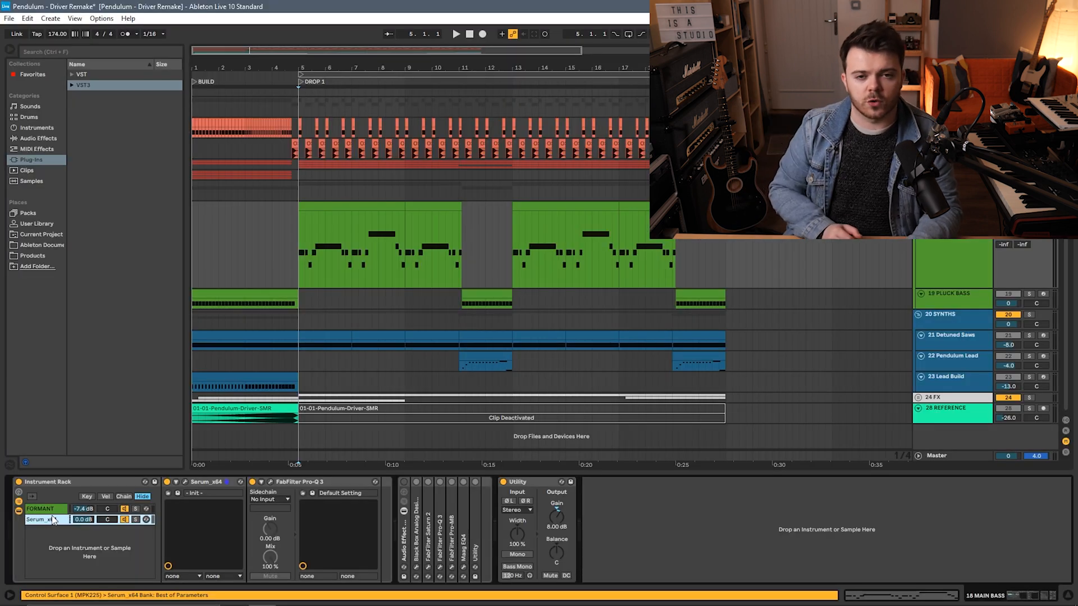
# Turn on the Black Box HG-2 in the main bass effect rack and play the bass with its window open
pyautogui.press('space')
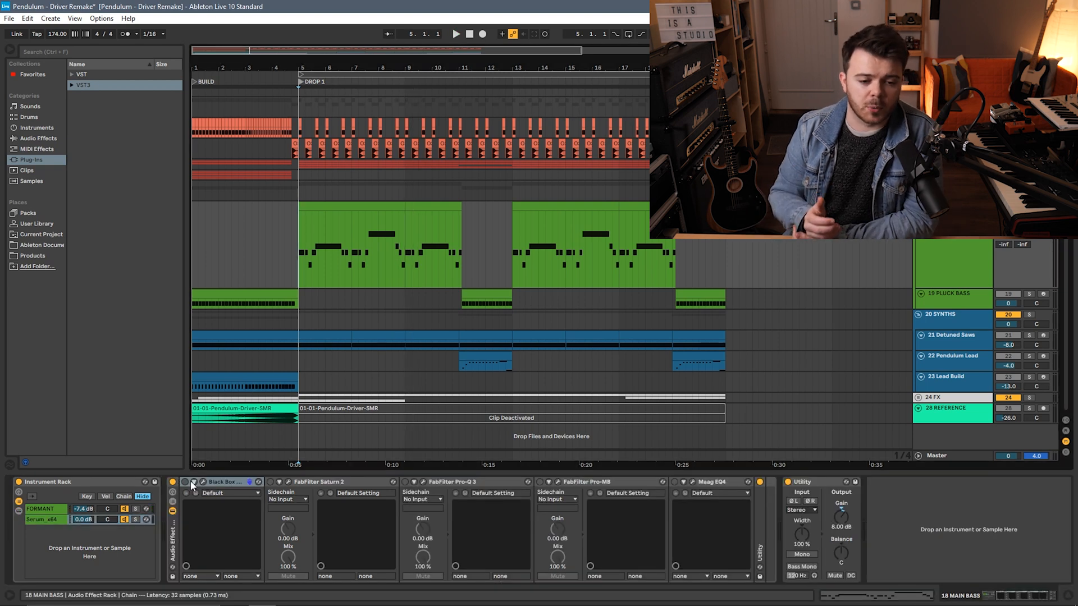
pyautogui.click(191, 483)
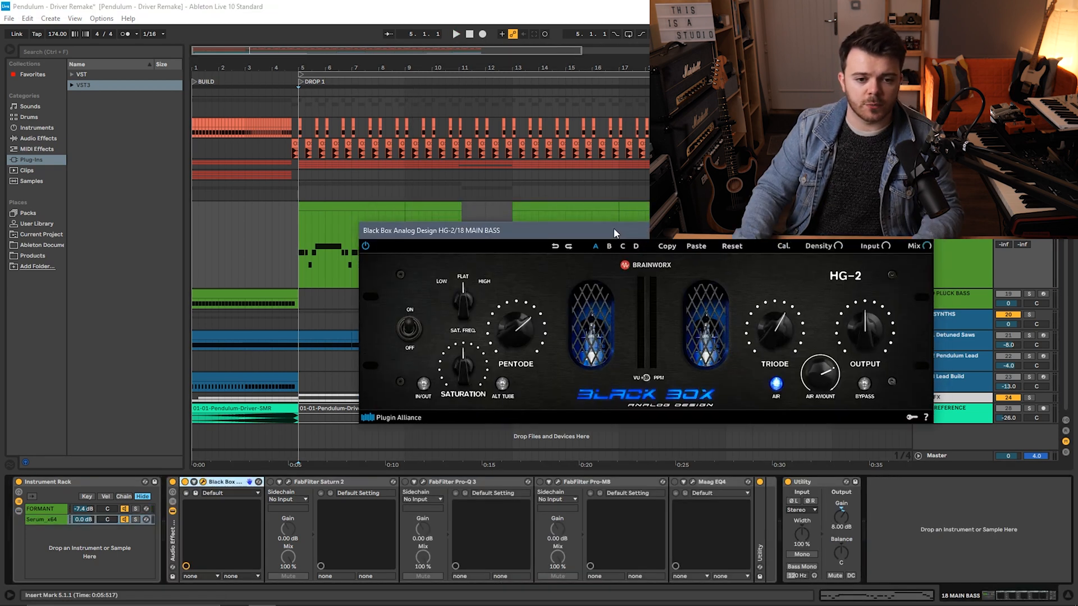
pyautogui.moveTo(638, 243); pyautogui.dragTo(598, 241)
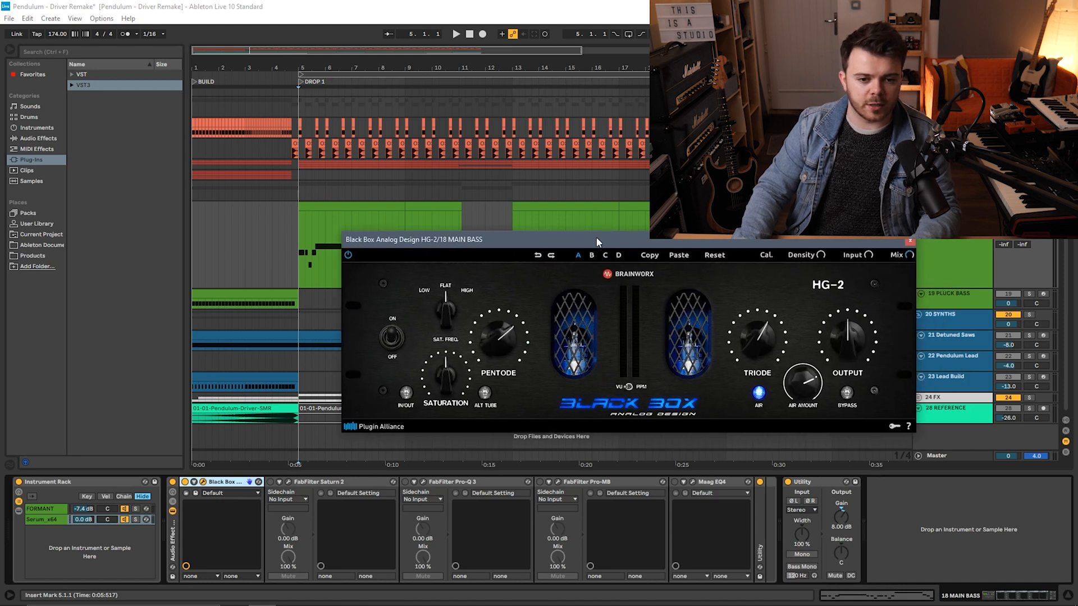
pyautogui.press('space')
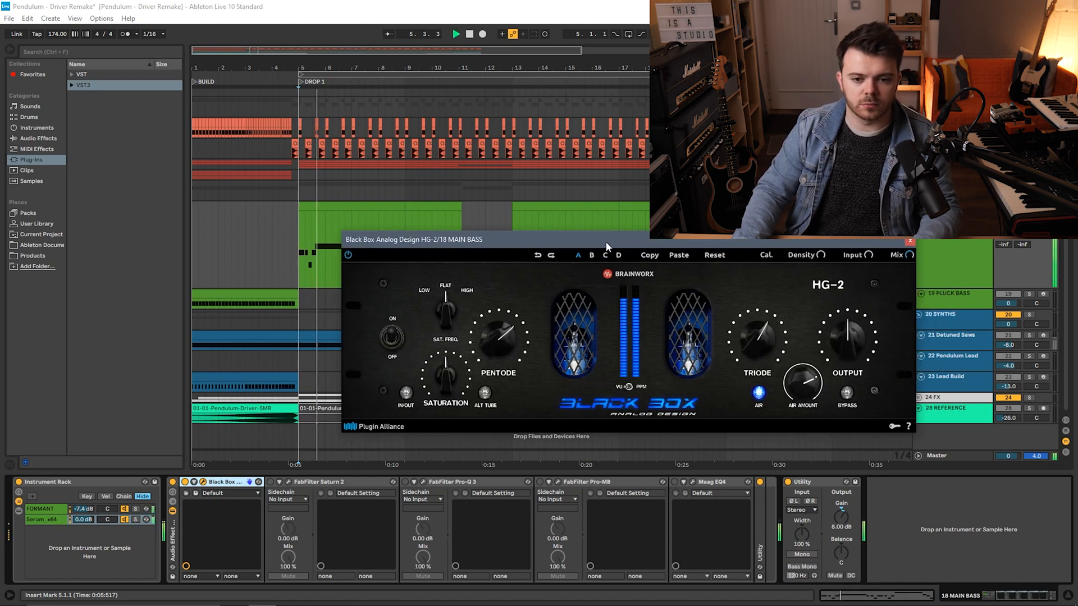
pyautogui.moveTo(610, 238); pyautogui.dragTo(662, 234)
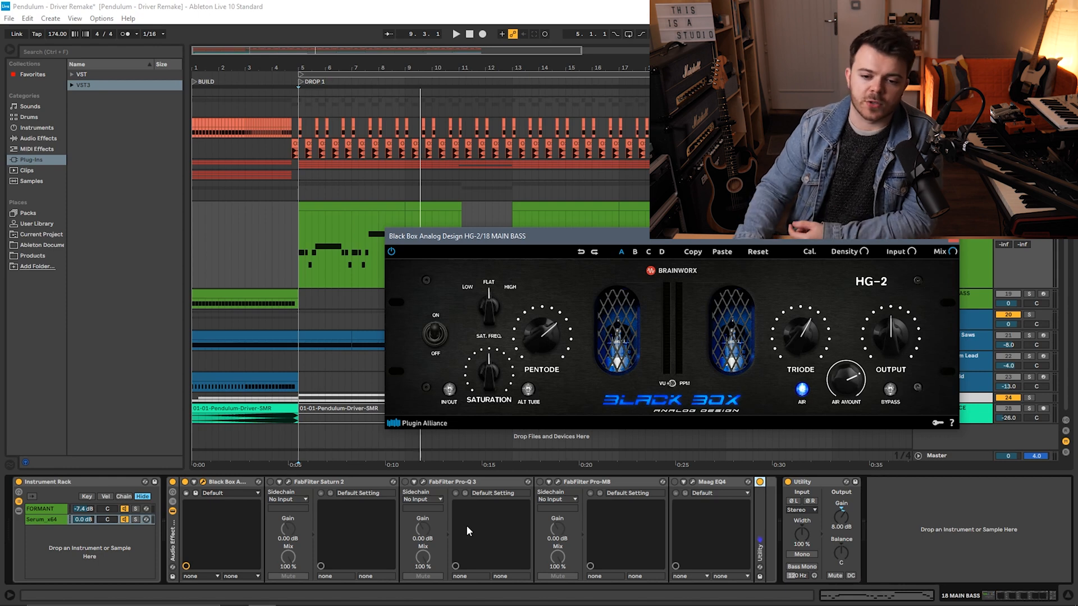
# Compare the bass with the HG-2 bypassed and switch the HG-2 back on
pyautogui.moveTo(765, 240); pyautogui.dragTo(743, 242)
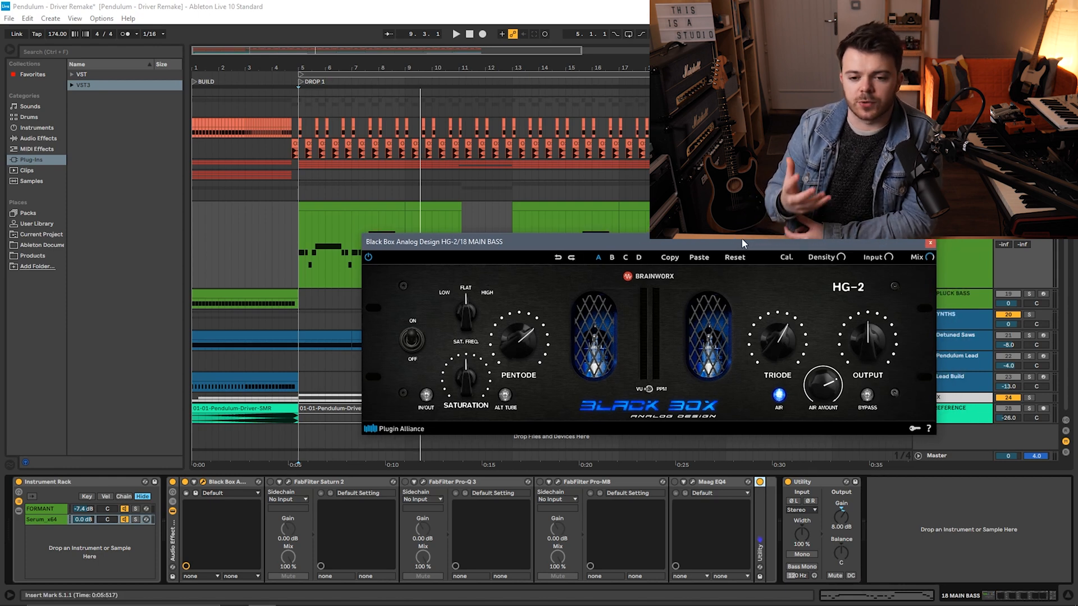
pyautogui.moveTo(742, 238); pyautogui.dragTo(781, 256)
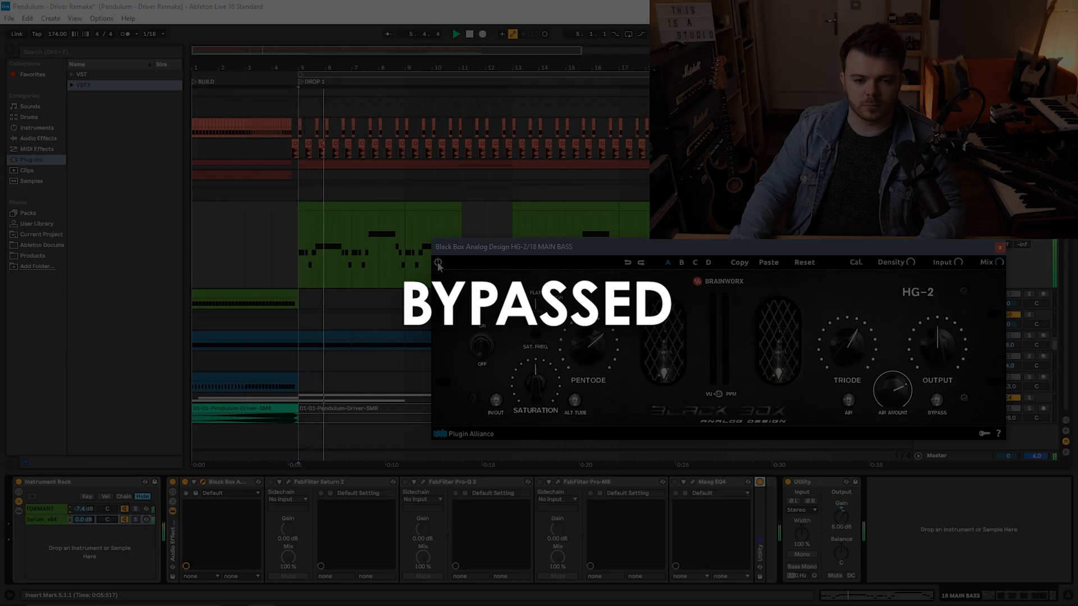
pyautogui.click(438, 262)
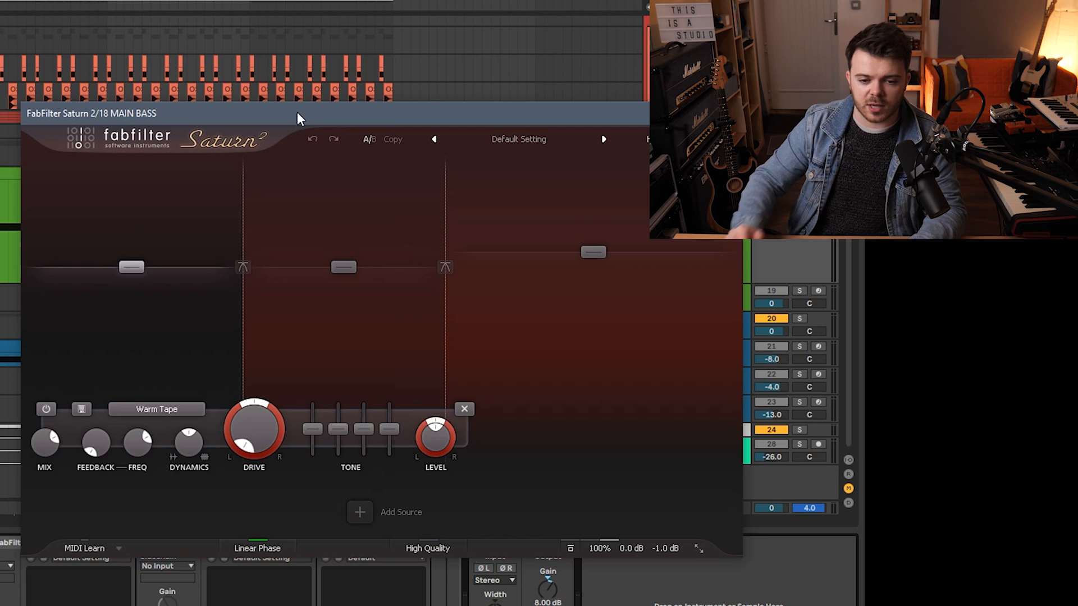
# Play the bass through Saturn 2 and examine the saturation style and drive of its low, middle and high bands
pyautogui.press('space')
pyautogui.moveTo(298, 112); pyautogui.dragTo(317, 87)
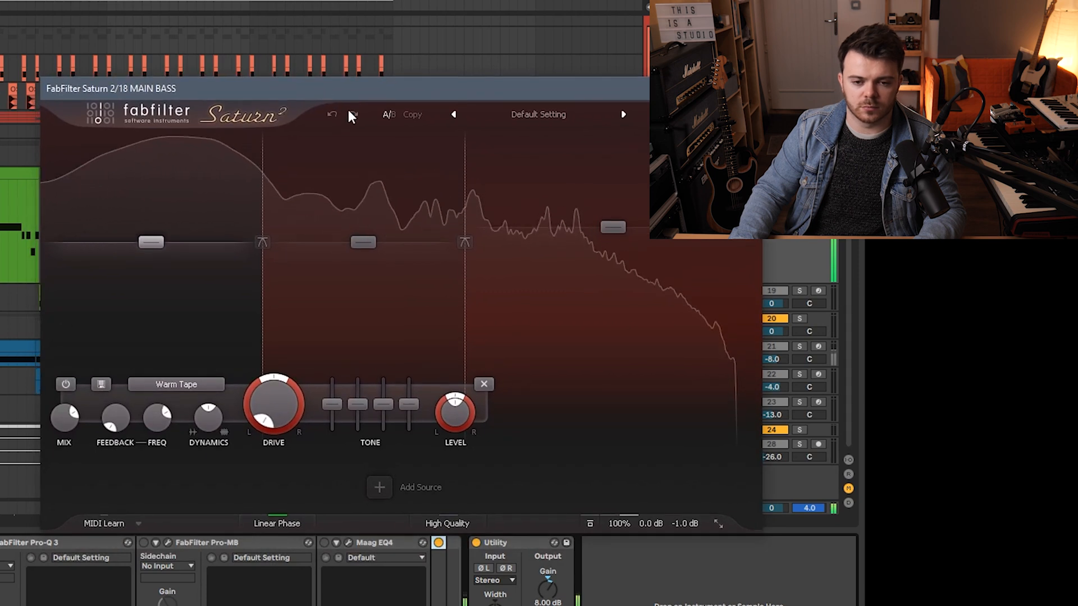
pyautogui.press('space')
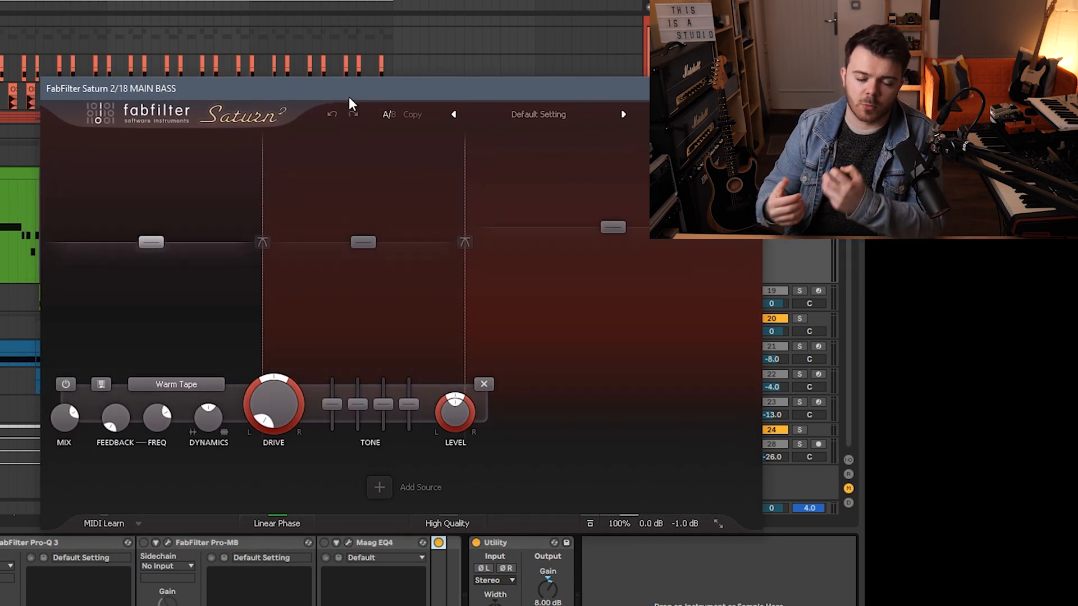
pyautogui.click(347, 266)
pyautogui.click(499, 301)
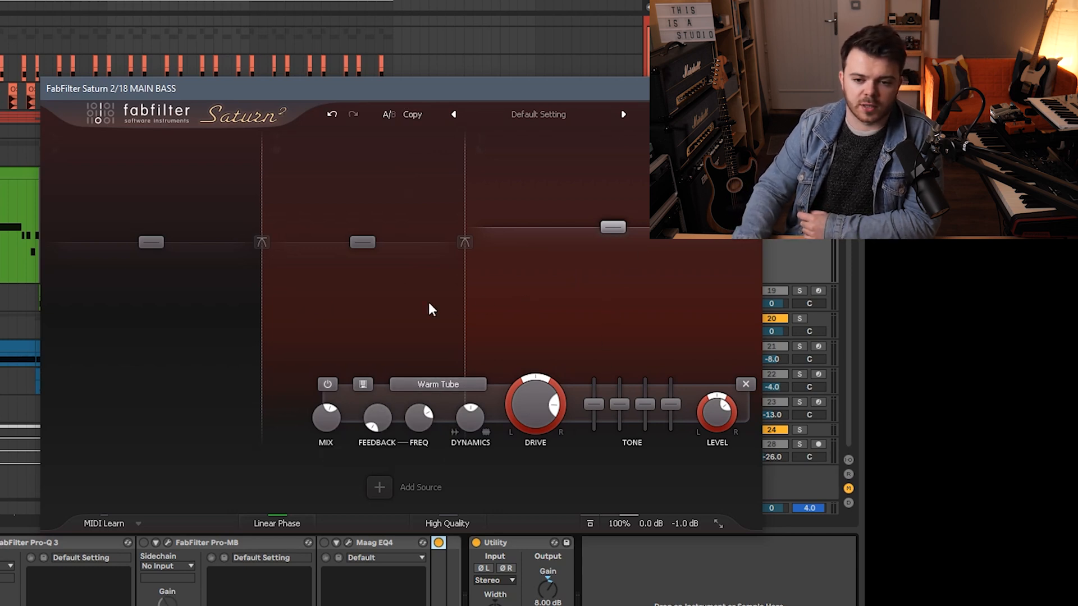
pyautogui.click(429, 304)
pyautogui.moveTo(467, 300); pyautogui.dragTo(466, 299)
pyautogui.click(172, 302)
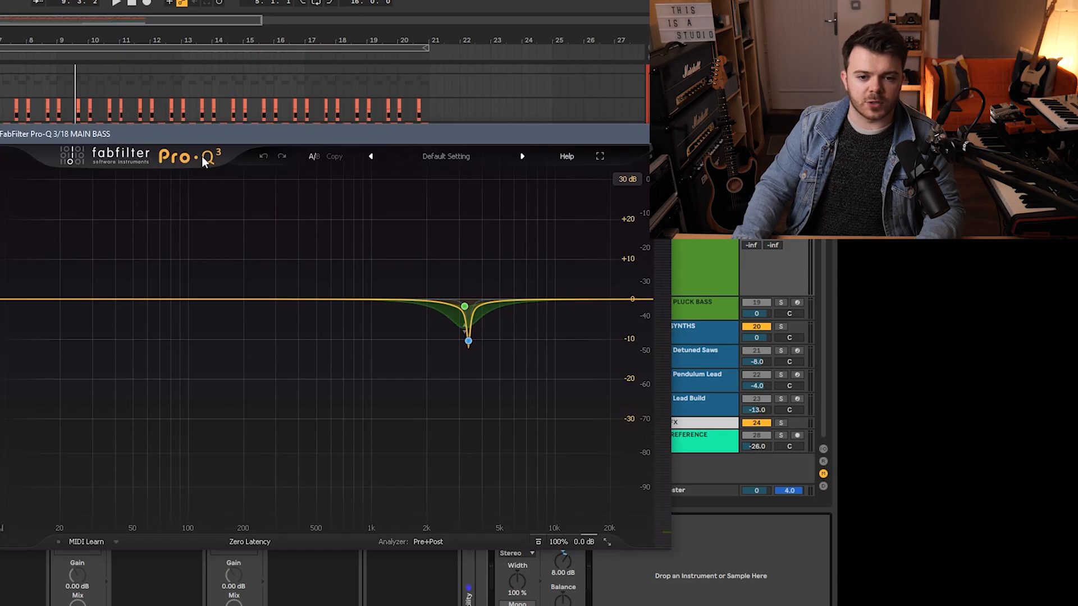
# Solo the narrow 3379 Hz cut in Pro-Q 3 during playback and compare the bass with the EQ bypassed
pyautogui.moveTo(232, 137); pyautogui.dragTo(262, 107)
pyautogui.moveTo(486, 107); pyautogui.dragTo(497, 98)
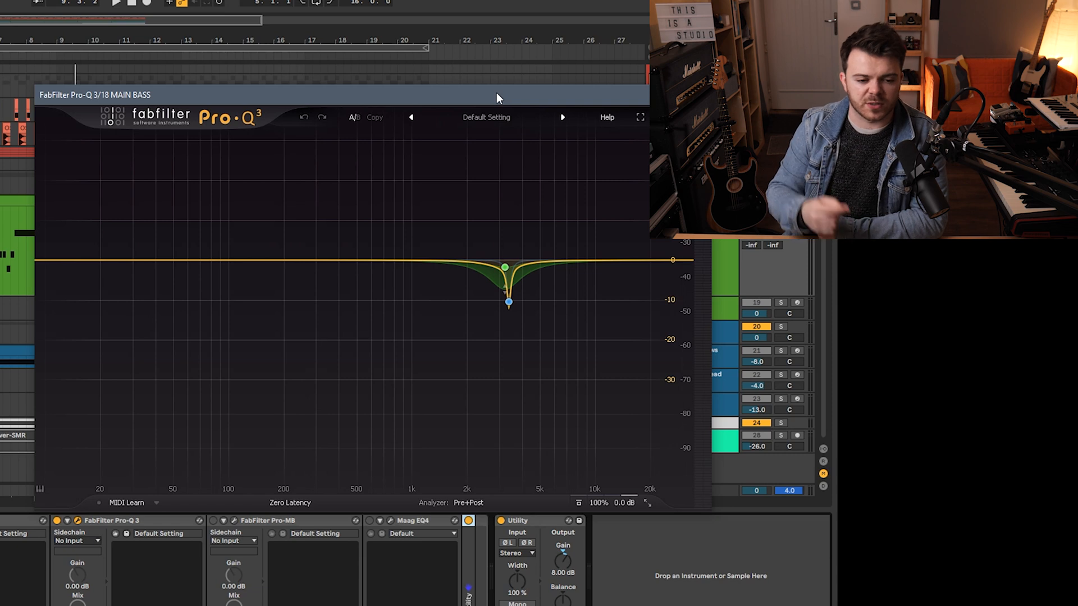
pyautogui.click(527, 324)
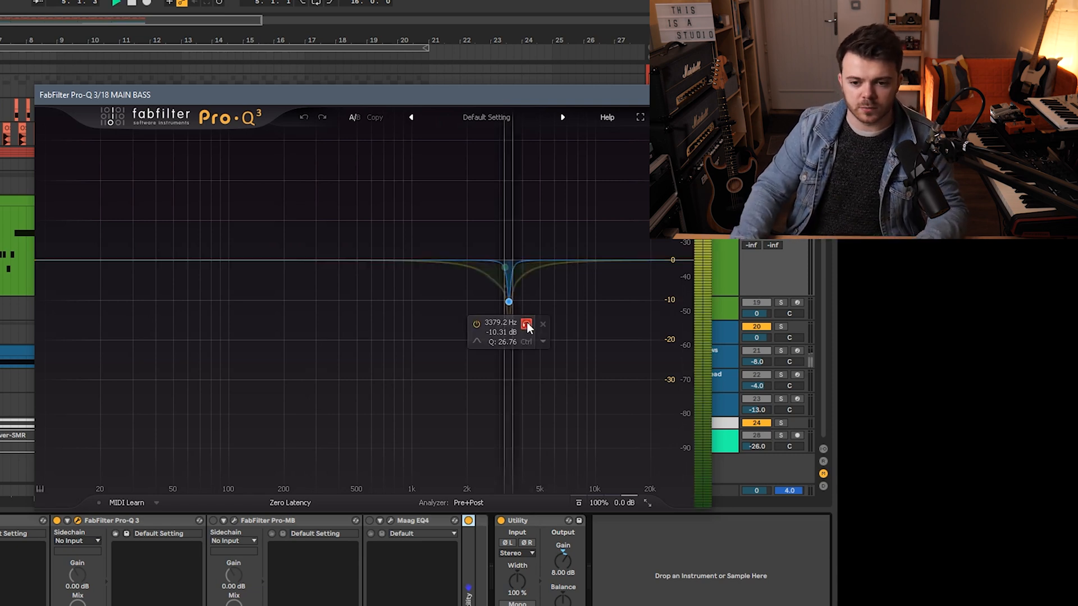
pyautogui.press('space')
pyautogui.click(57, 521)
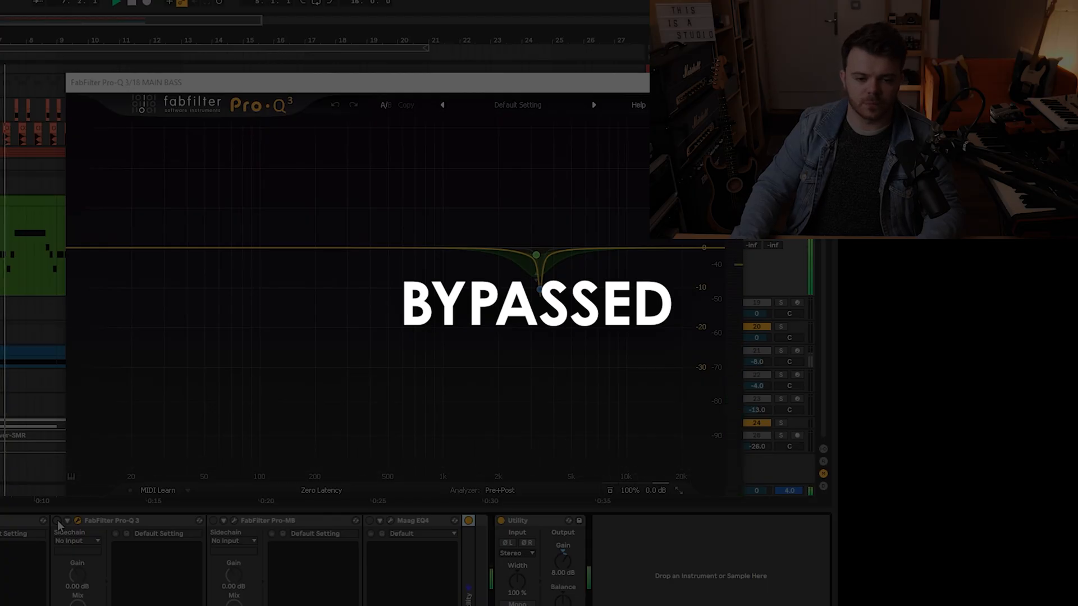
pyautogui.click(58, 521)
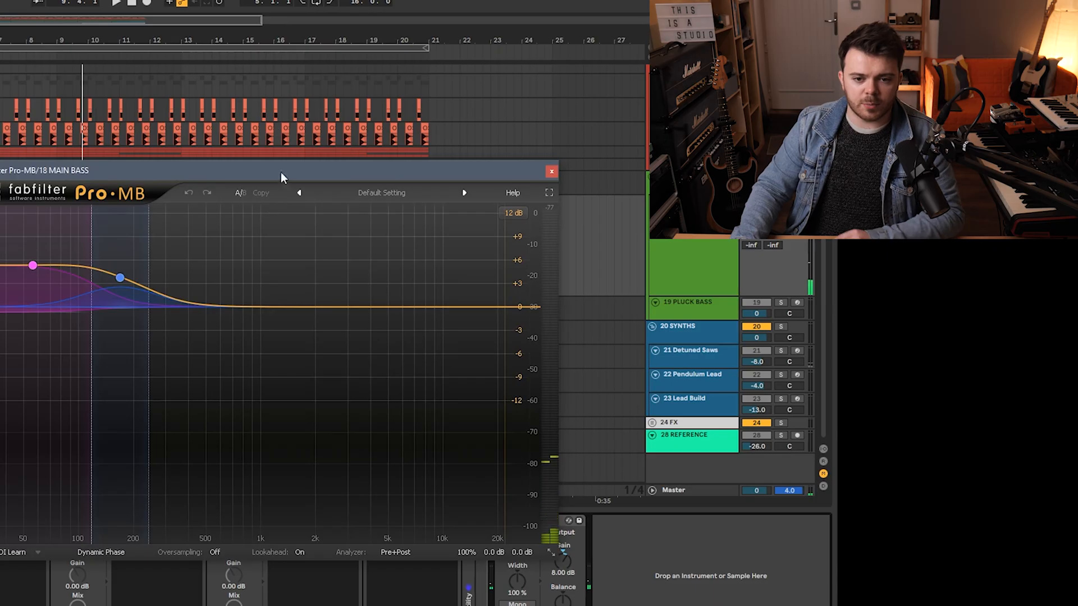
# Examine the two low-frequency bands in Pro-MB while the bass plays and close its window
pyautogui.moveTo(282, 178); pyautogui.dragTo(346, 102)
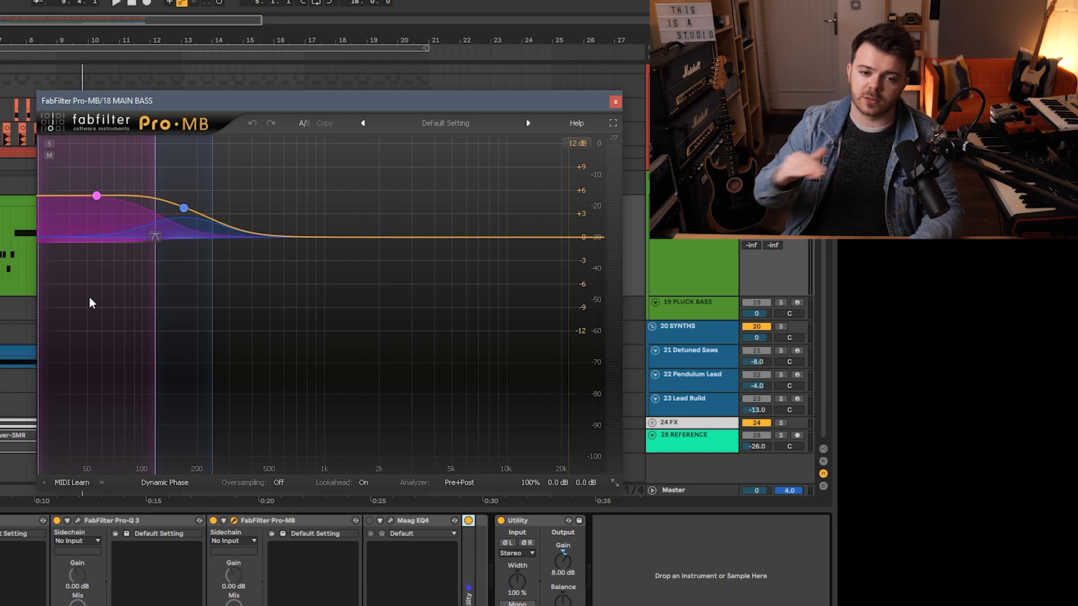
pyautogui.press('space')
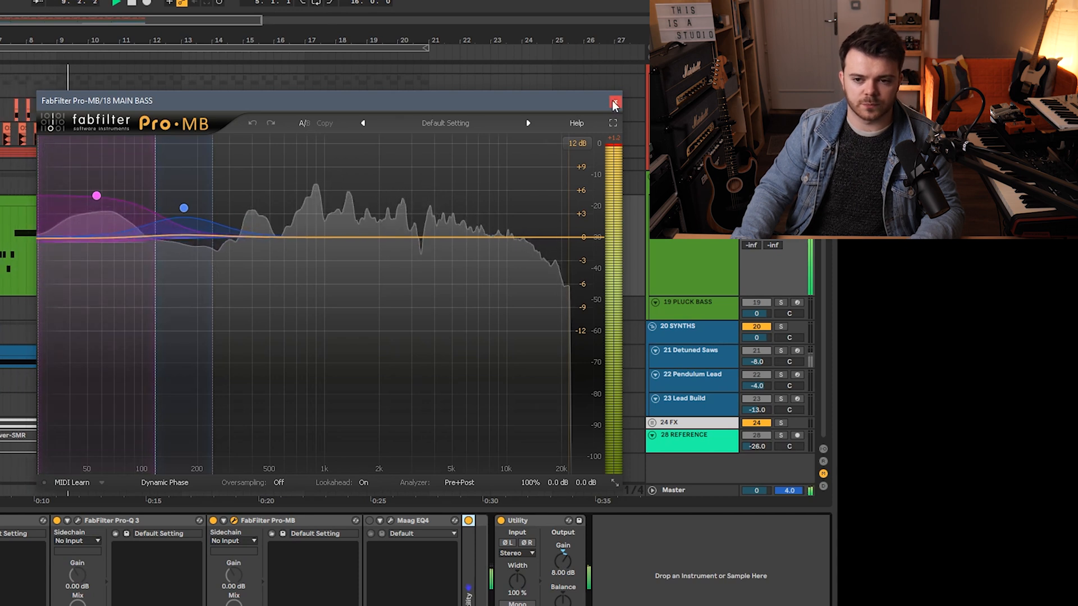
pyautogui.click(615, 105)
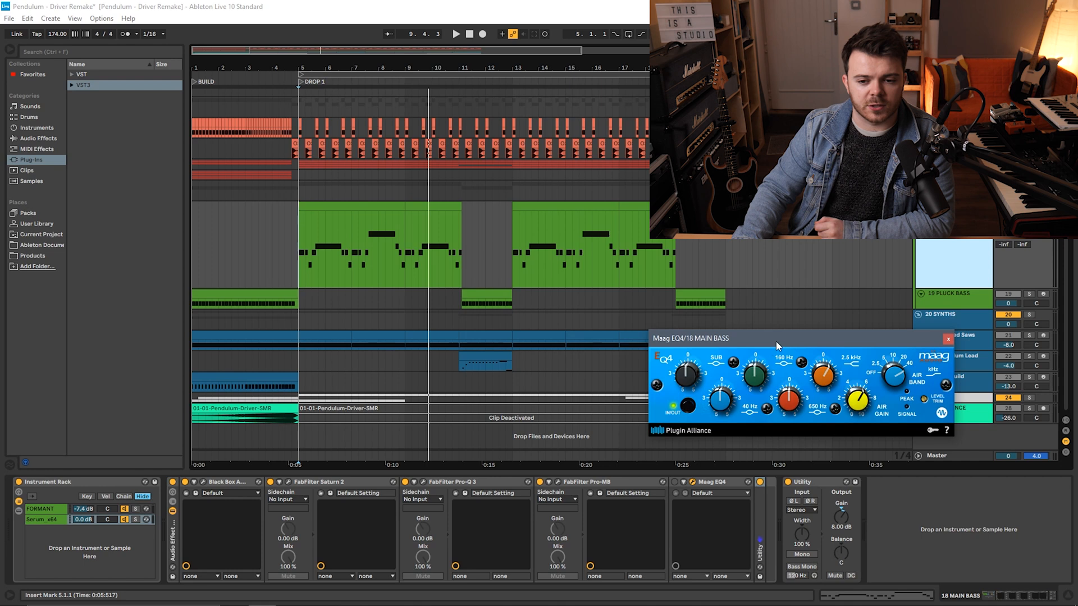
# Play the drop with the Maag EQ4 off and turn the EQ4 on
pyautogui.moveTo(776, 342); pyautogui.dragTo(779, 329)
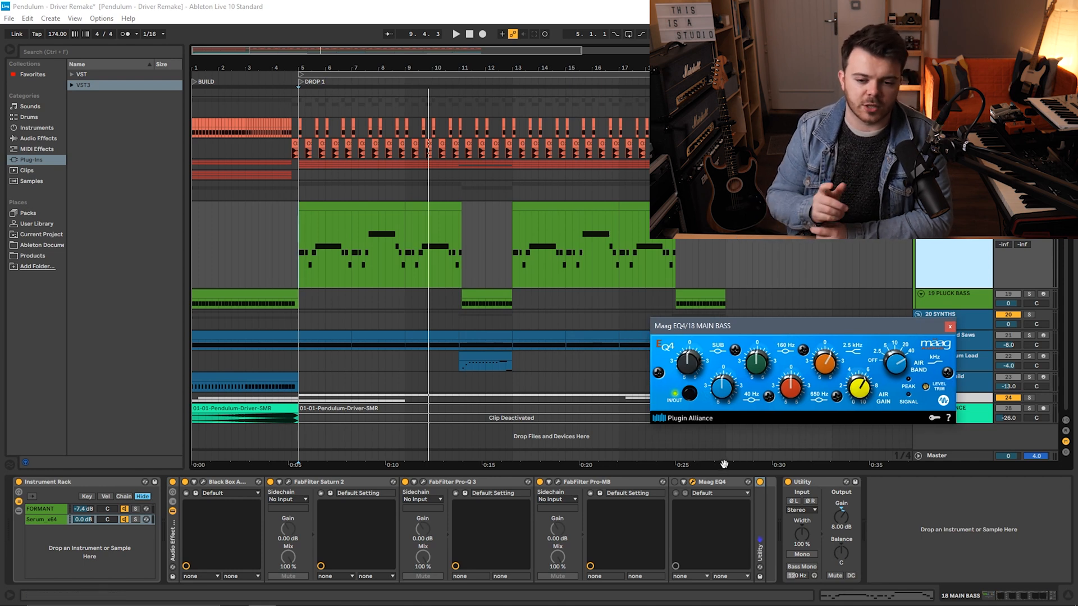
pyautogui.moveTo(915, 323); pyautogui.dragTo(925, 326)
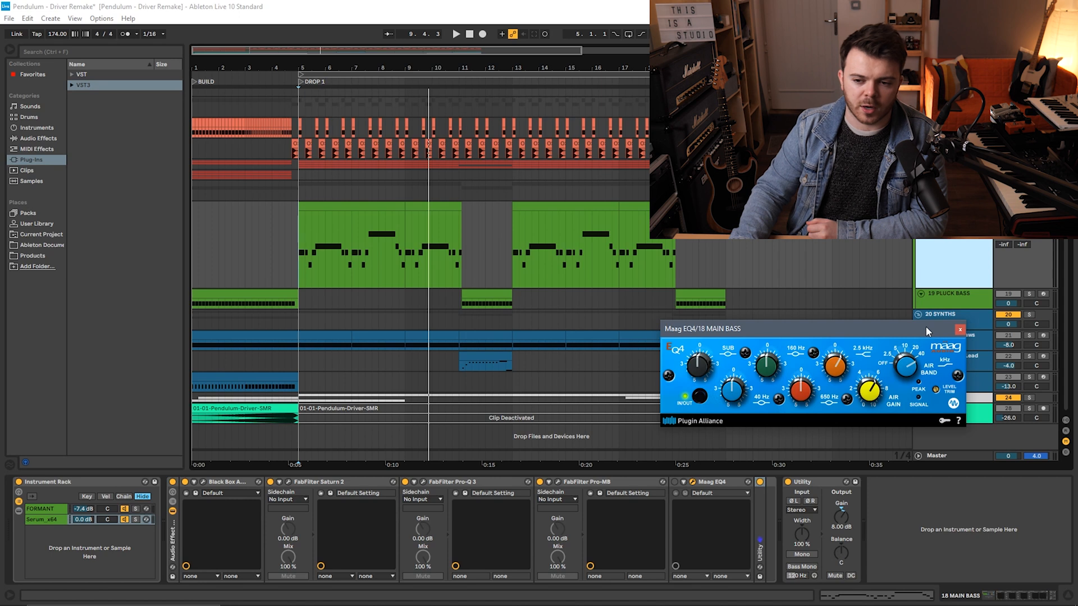
pyautogui.click(824, 431)
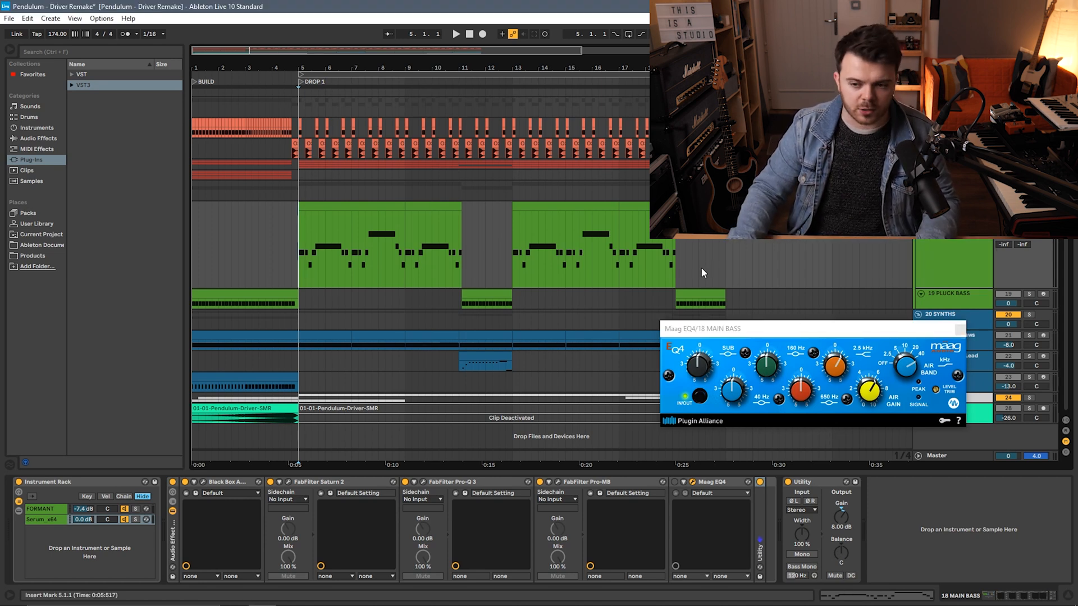
pyautogui.press('space')
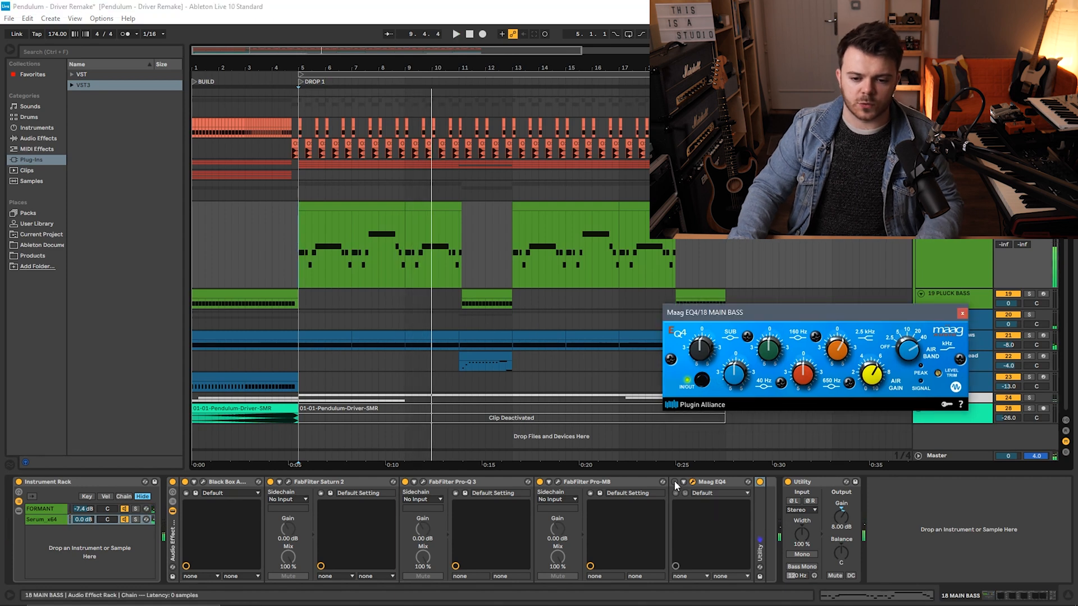
pyautogui.click(675, 482)
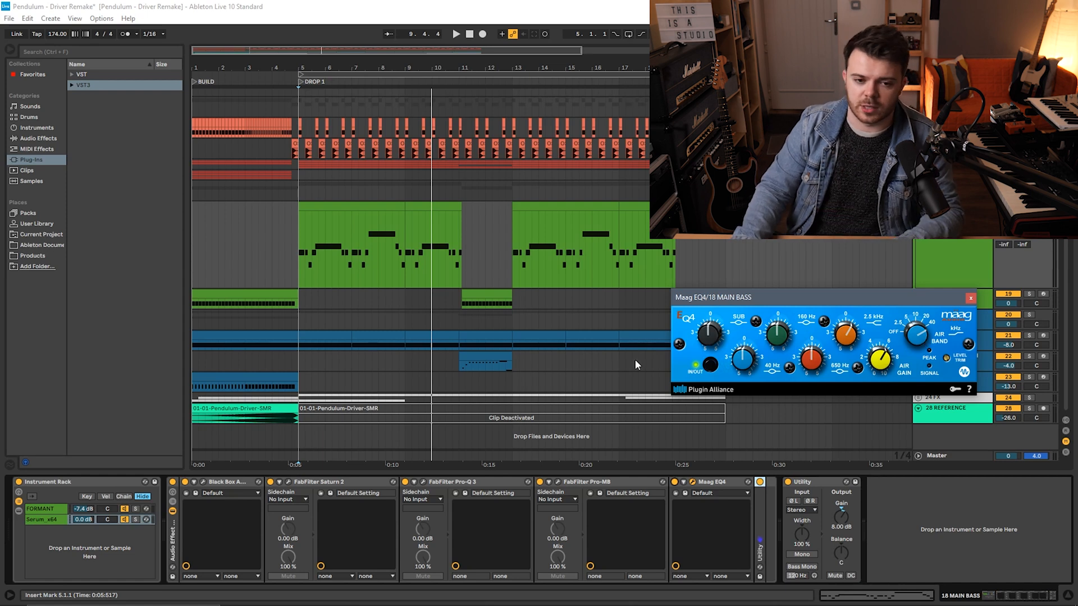
# Play the full mix from the start of Drop 1 with the Maag EQ4 on
pyautogui.click(298, 260)
pyautogui.moveTo(871, 299); pyautogui.dragTo(878, 294)
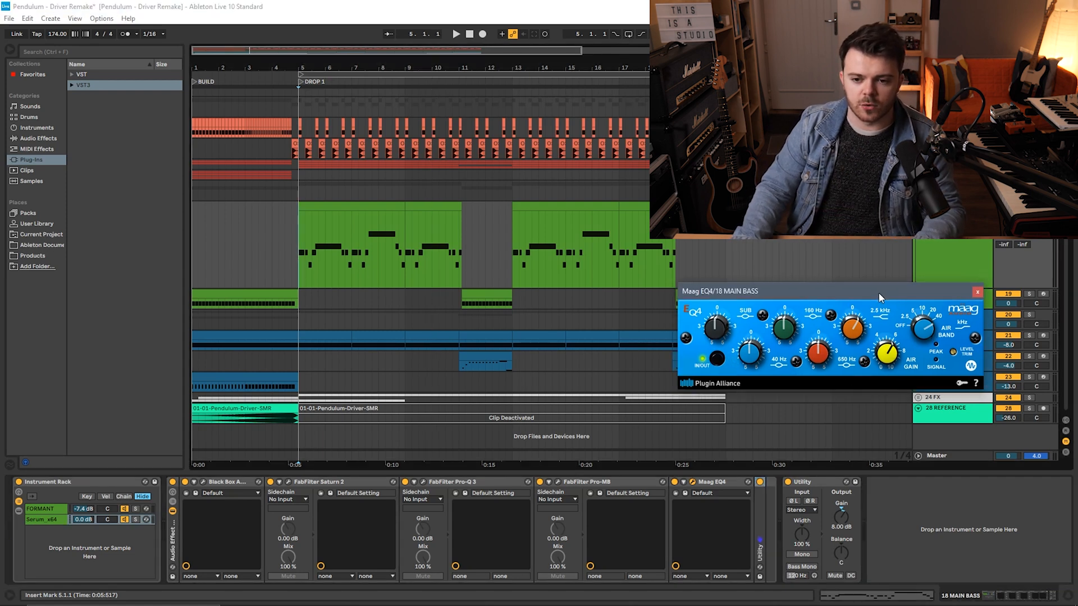
pyautogui.press('space')
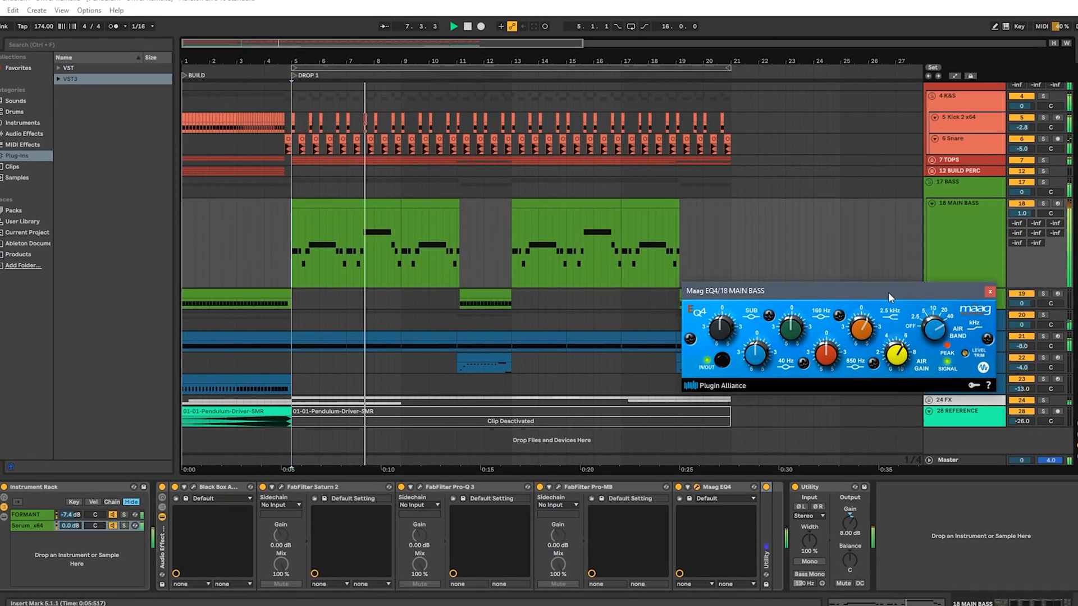
pyautogui.moveTo(878, 289); pyautogui.dragTo(899, 345)
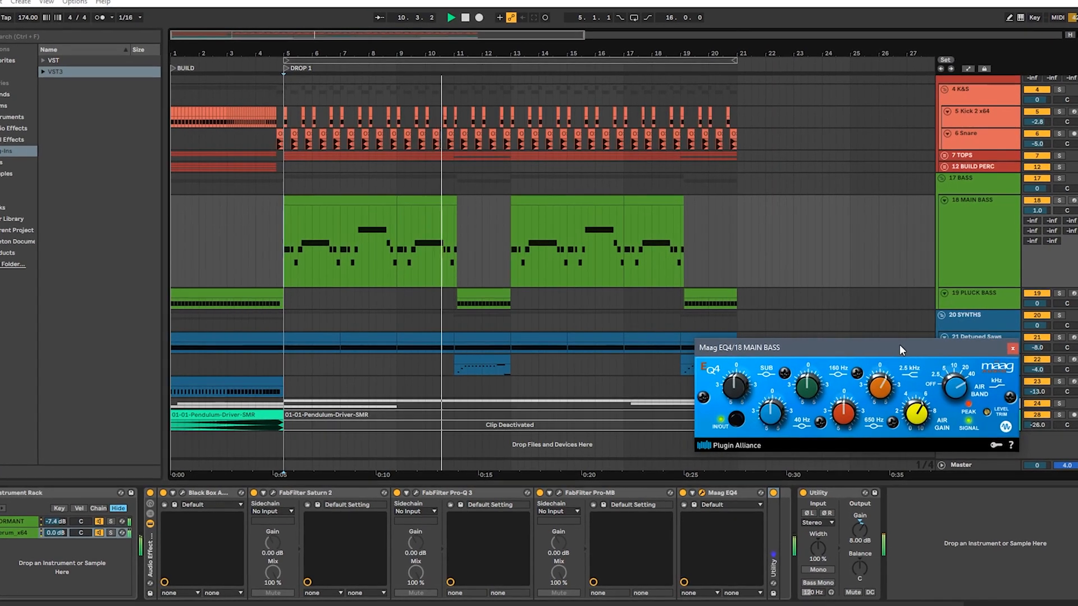